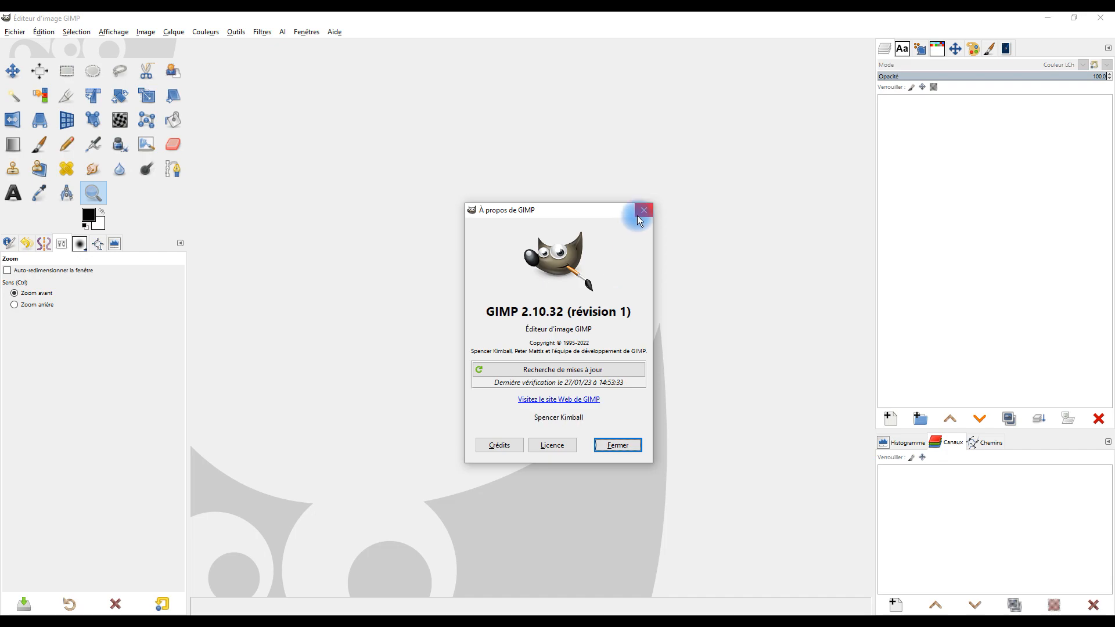
Step: Switch to the browser and review the Adobe tutorial on the circular pixel stretch effect, down to the sample file link and step 2
{"action": "left_click", "coordinate": [1044, 23]}
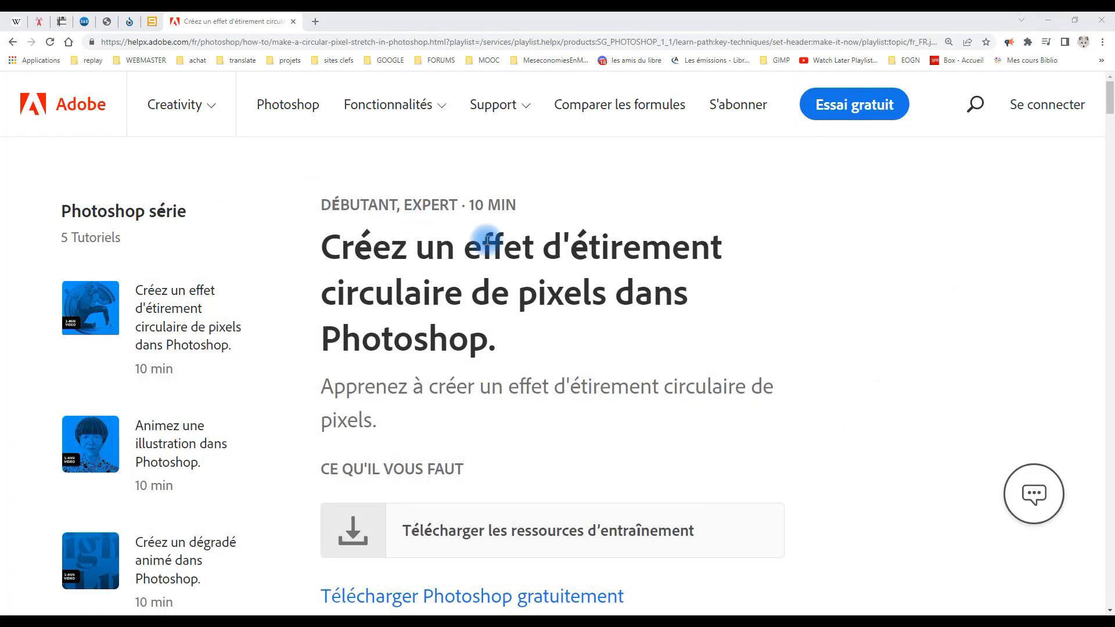
{"action": "scroll", "coordinate": [511, 244], "scroll_direction": "down", "scroll_amount": 2}
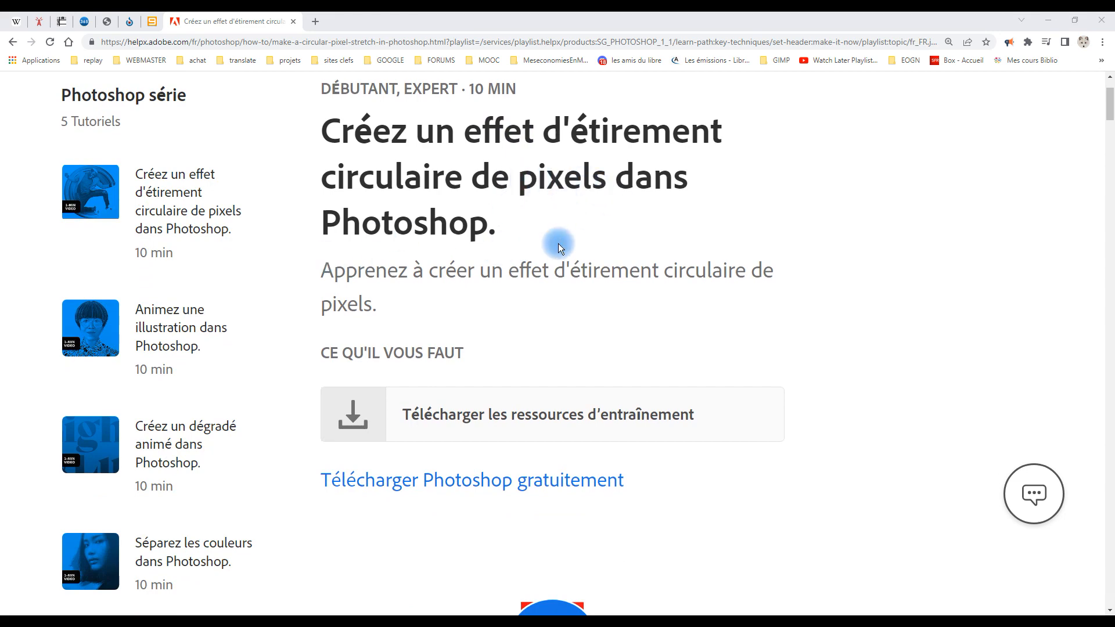
{"action": "scroll", "coordinate": [620, 199], "scroll_direction": "up", "scroll_amount": 2}
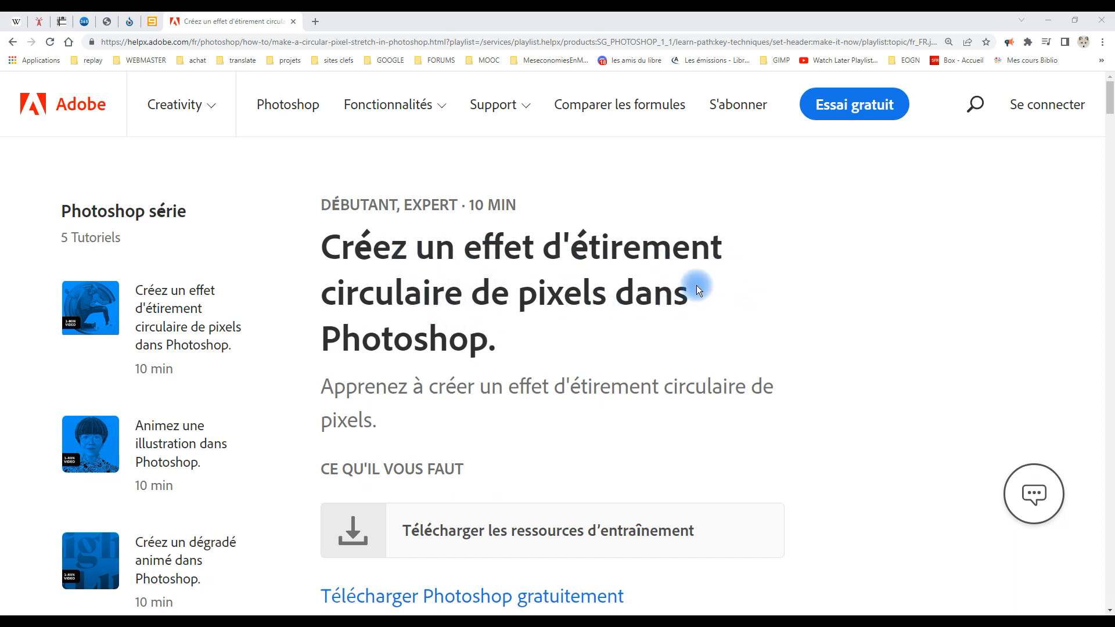
{"action": "scroll", "coordinate": [717, 255], "scroll_direction": "down", "scroll_amount": 6}
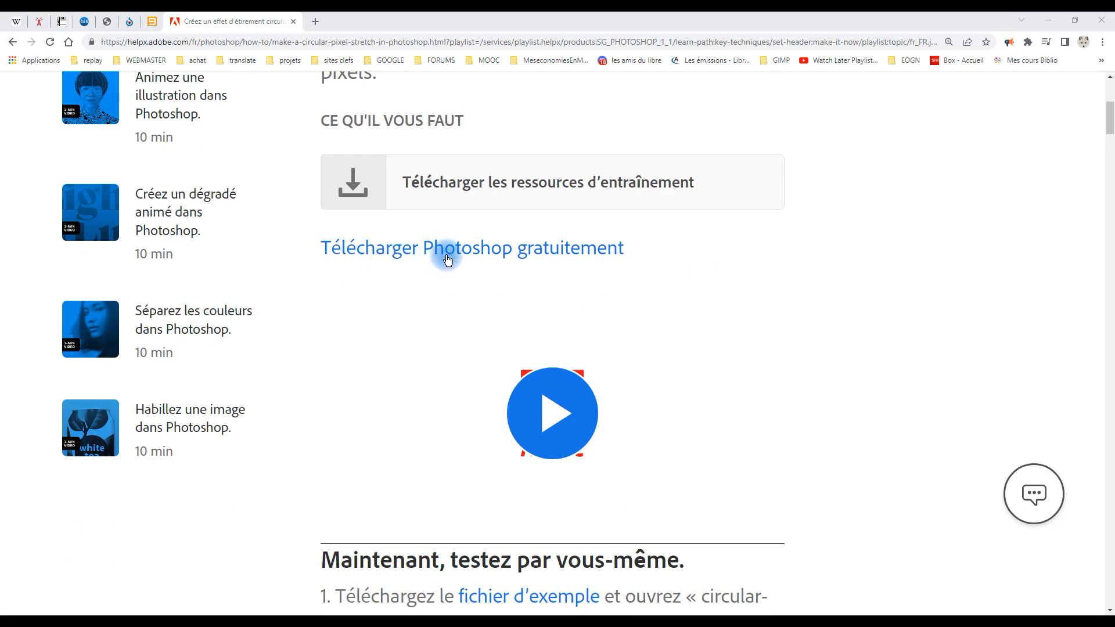
{"action": "scroll", "coordinate": [448, 267], "scroll_direction": "down", "scroll_amount": 6}
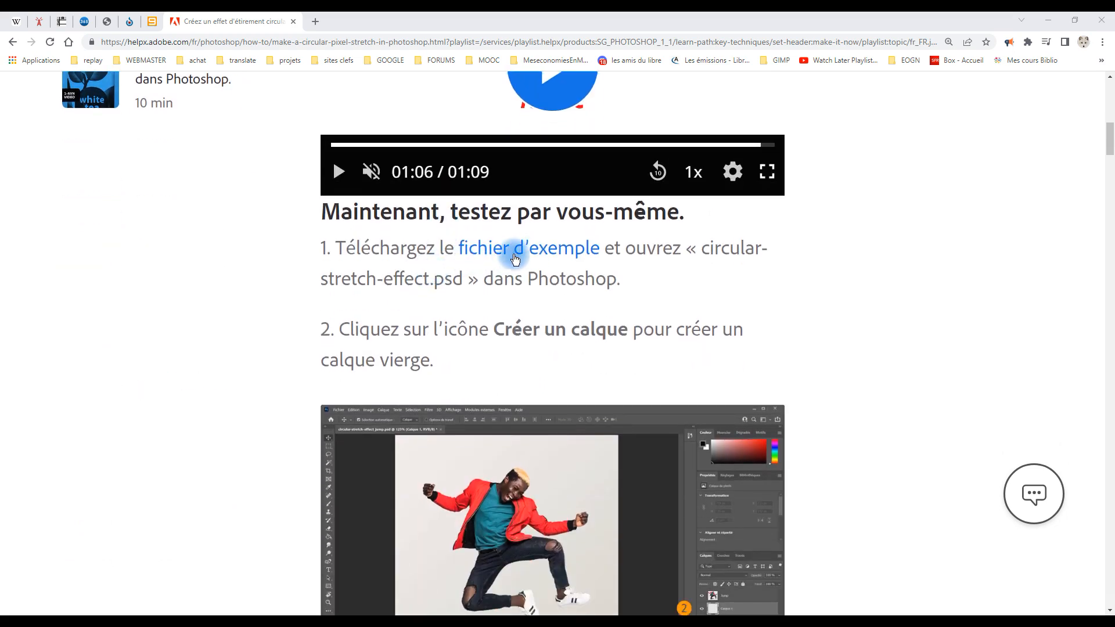
{"action": "scroll", "coordinate": [679, 265], "scroll_direction": "down", "scroll_amount": 2}
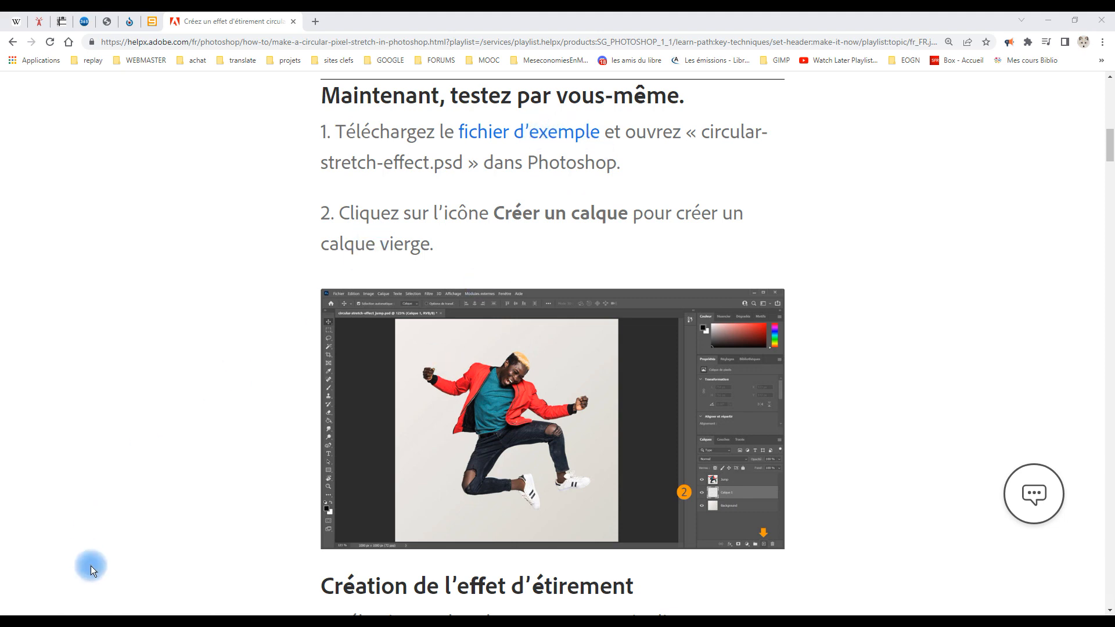
Step: Switch to the adobe folder in File Explorer and open its extracted stretch-effect-2021 subfolder
{"action": "mouse_move", "coordinate": [180, 613]}
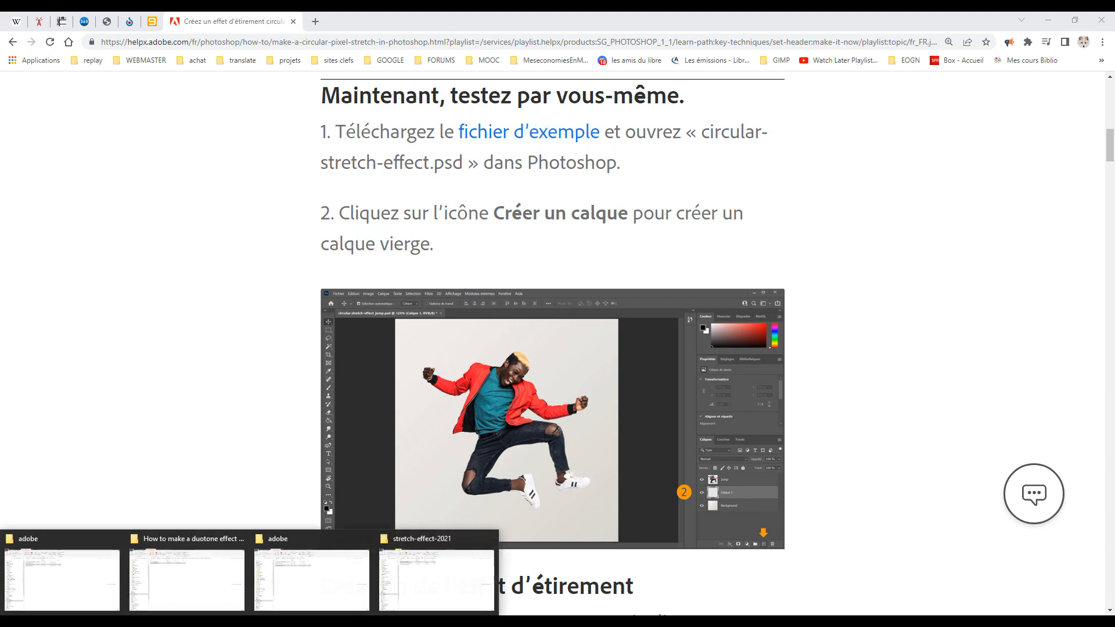
{"action": "left_click", "coordinate": [405, 570]}
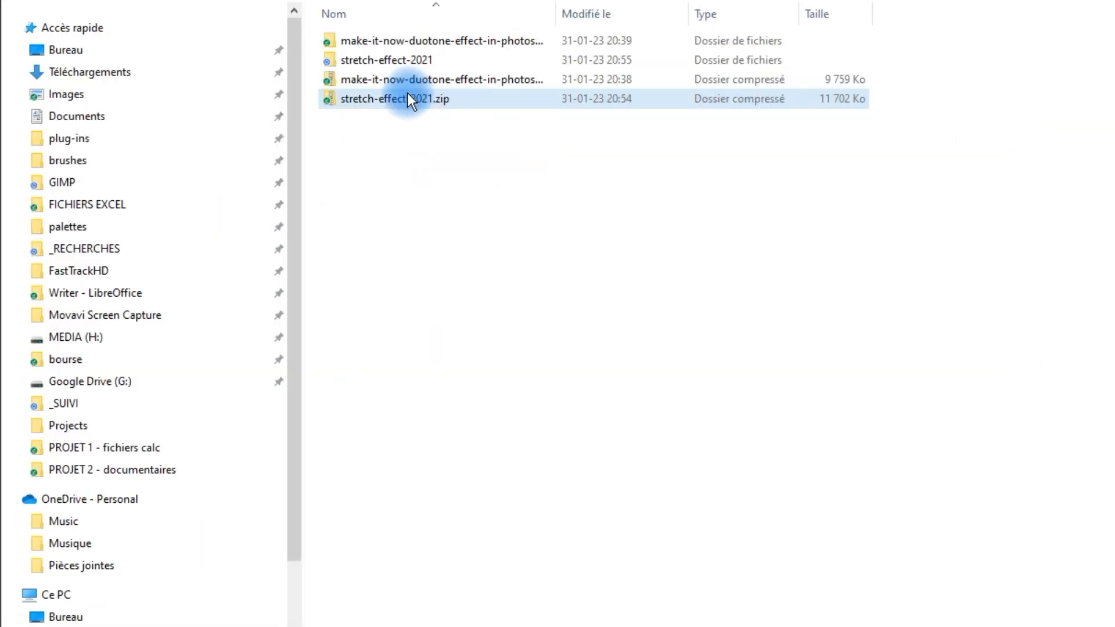
{"action": "right_click", "coordinate": [395, 97]}
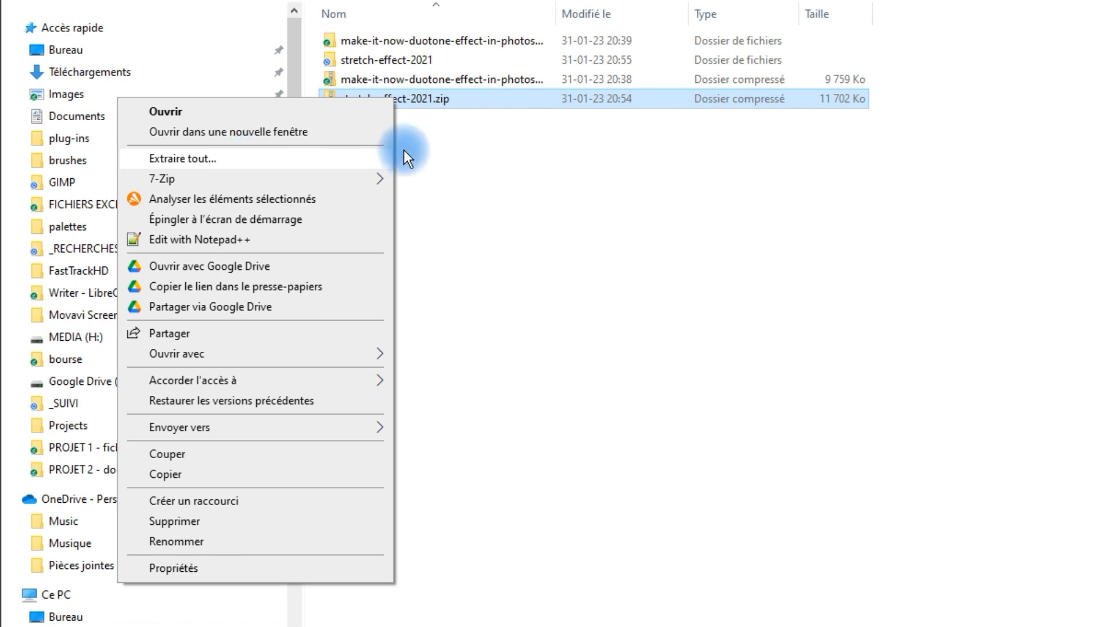
{"action": "left_click", "coordinate": [457, 119]}
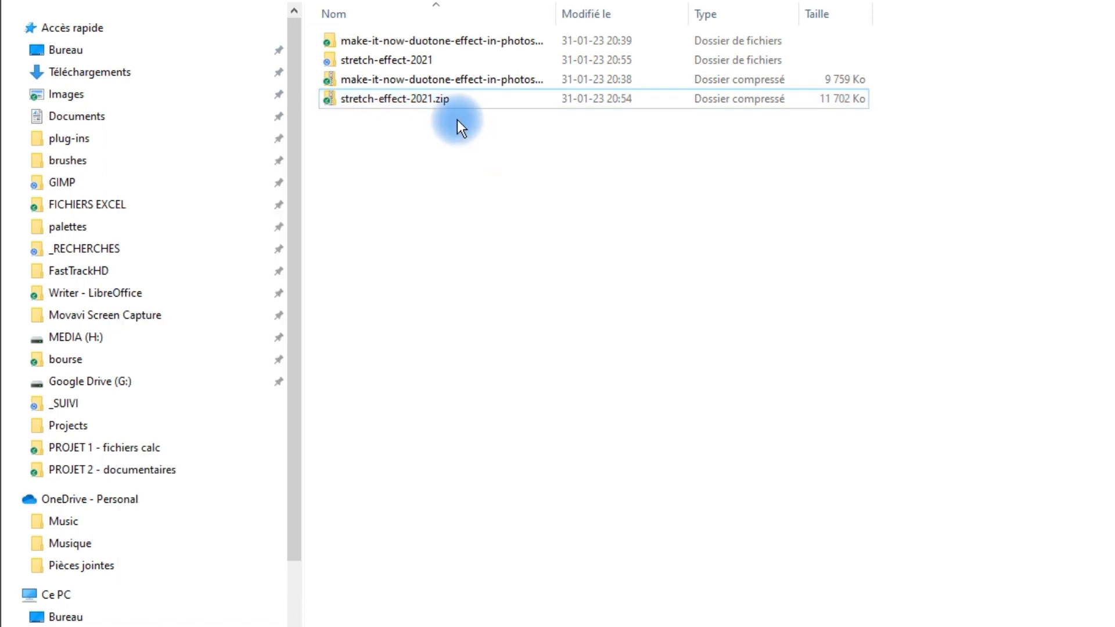
{"action": "double_click", "coordinate": [409, 60]}
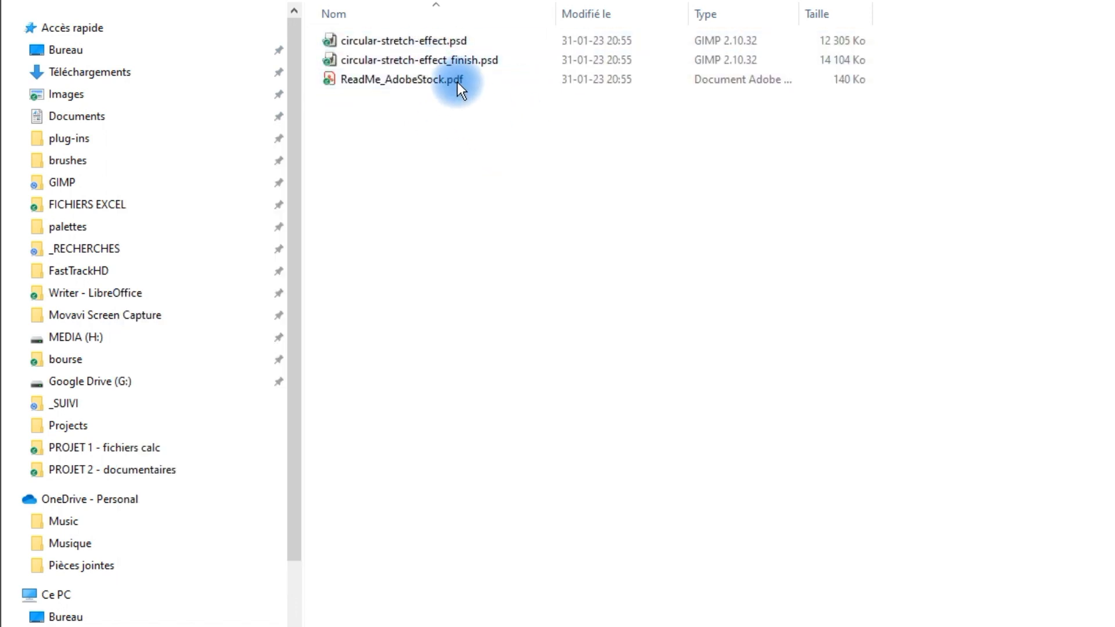
Step: Open circular-stretch-effect.psd in GIMP and convert the imported image to the GIMP built-in sRGB profile
{"action": "left_click", "coordinate": [413, 43]}
{"action": "left_click", "coordinate": [649, 58], "text": "ctrl"}
{"action": "left_click", "coordinate": [314, 35]}
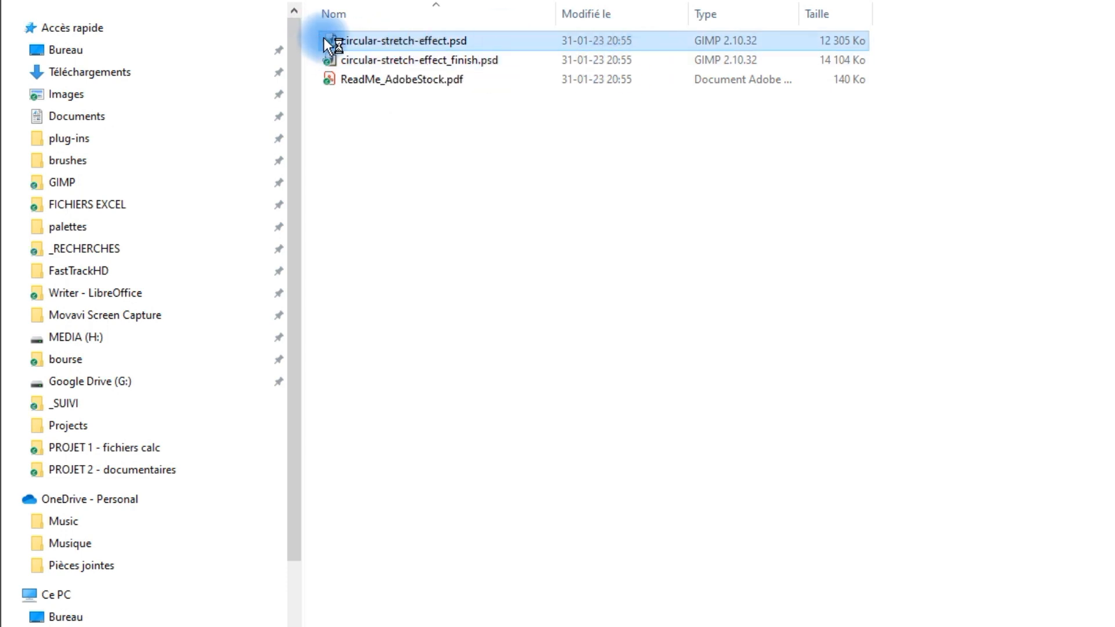
{"action": "left_click", "coordinate": [418, 41]}
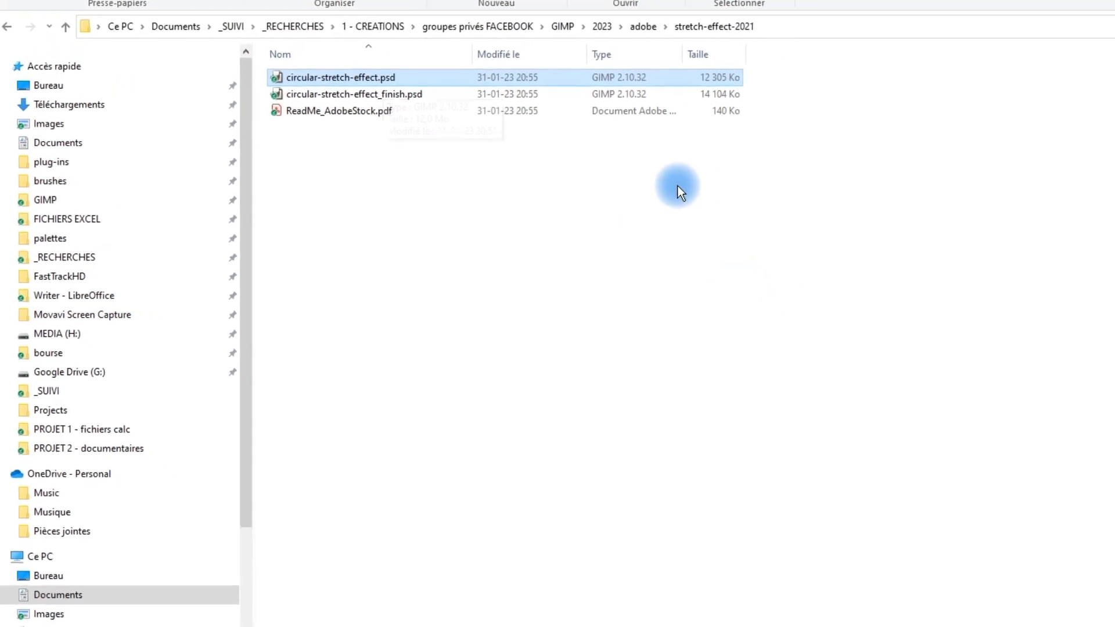
{"action": "left_click", "coordinate": [317, 626]}
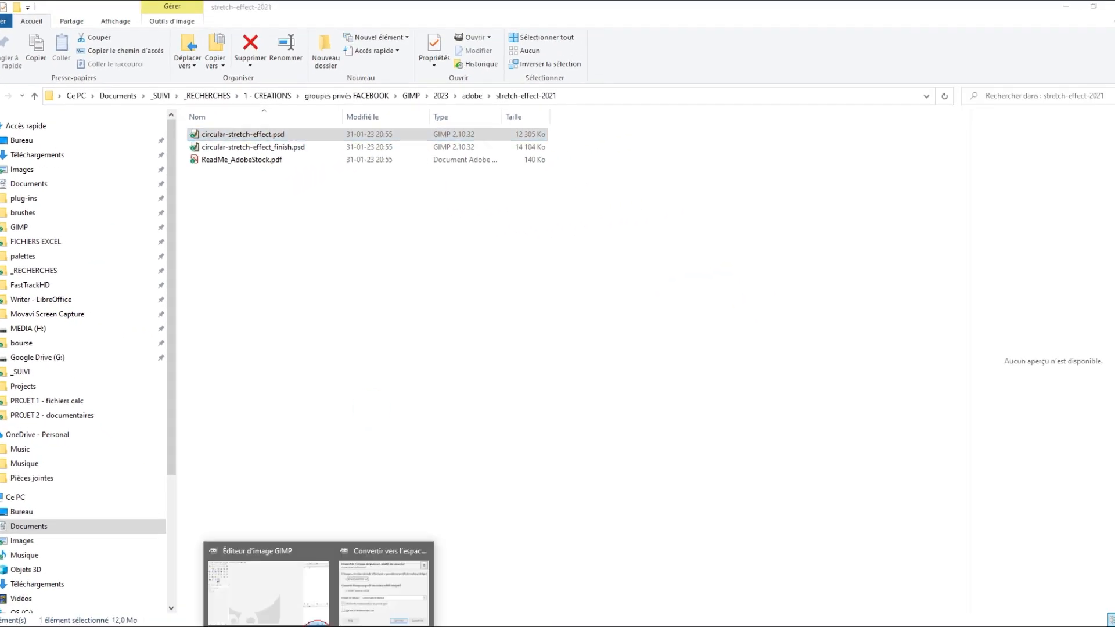
{"action": "left_click", "coordinate": [372, 563]}
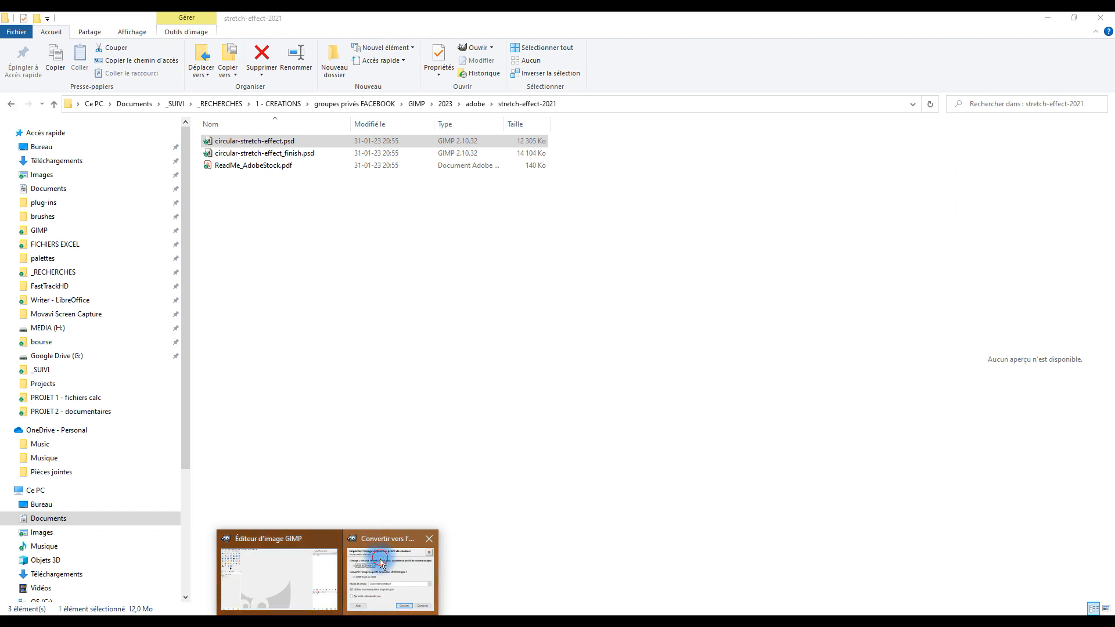
{"action": "left_click", "coordinate": [271, 299]}
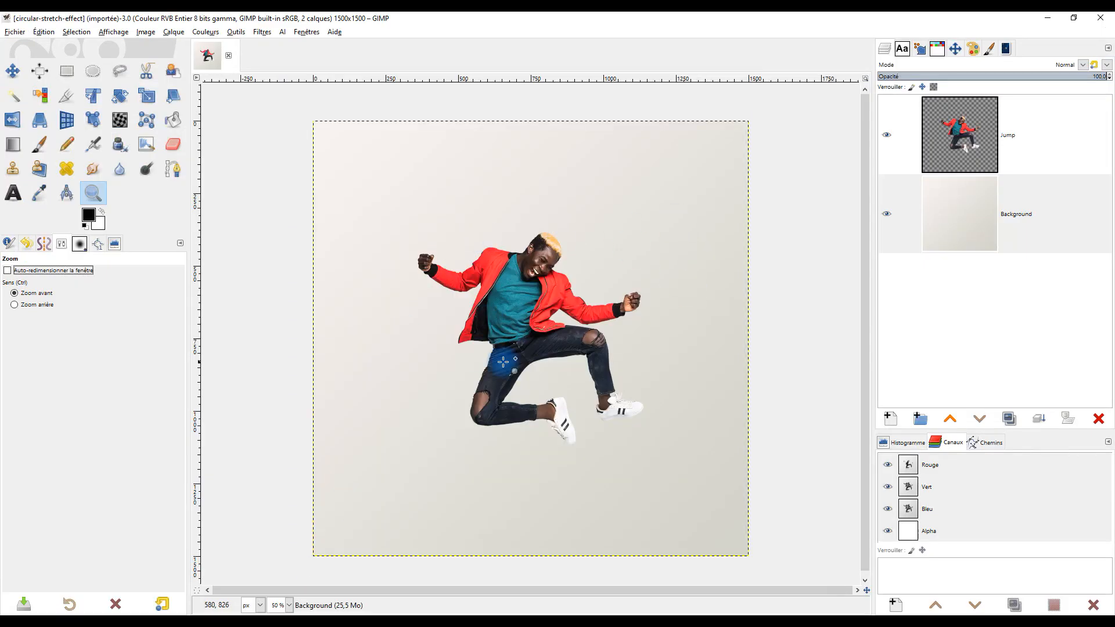
Step: Hide and show the Background layer again to check it, and make the Jump layer active
{"action": "left_click", "coordinate": [964, 171]}
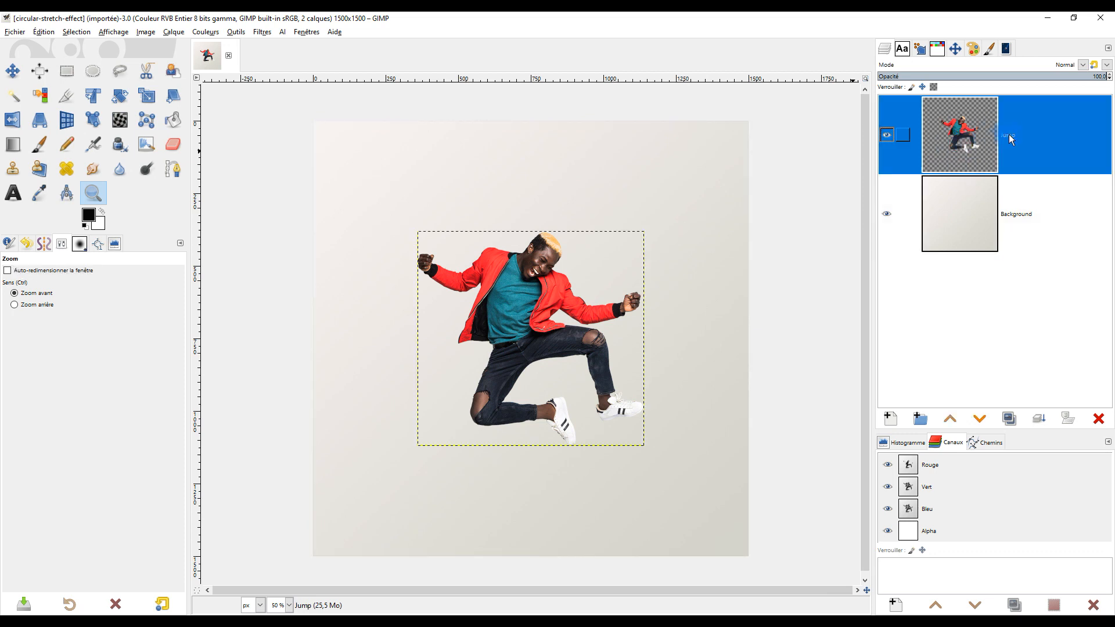
{"action": "left_click", "coordinate": [887, 214]}
{"action": "left_click", "coordinate": [886, 214]}
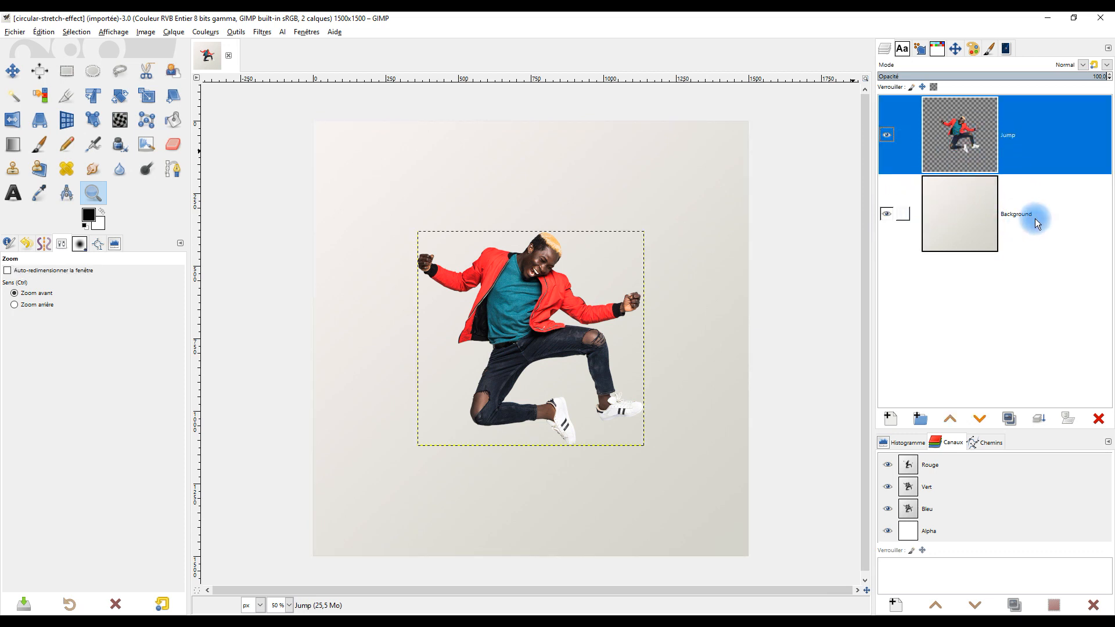
{"action": "left_click", "coordinate": [962, 216]}
{"action": "left_click", "coordinate": [958, 132]}
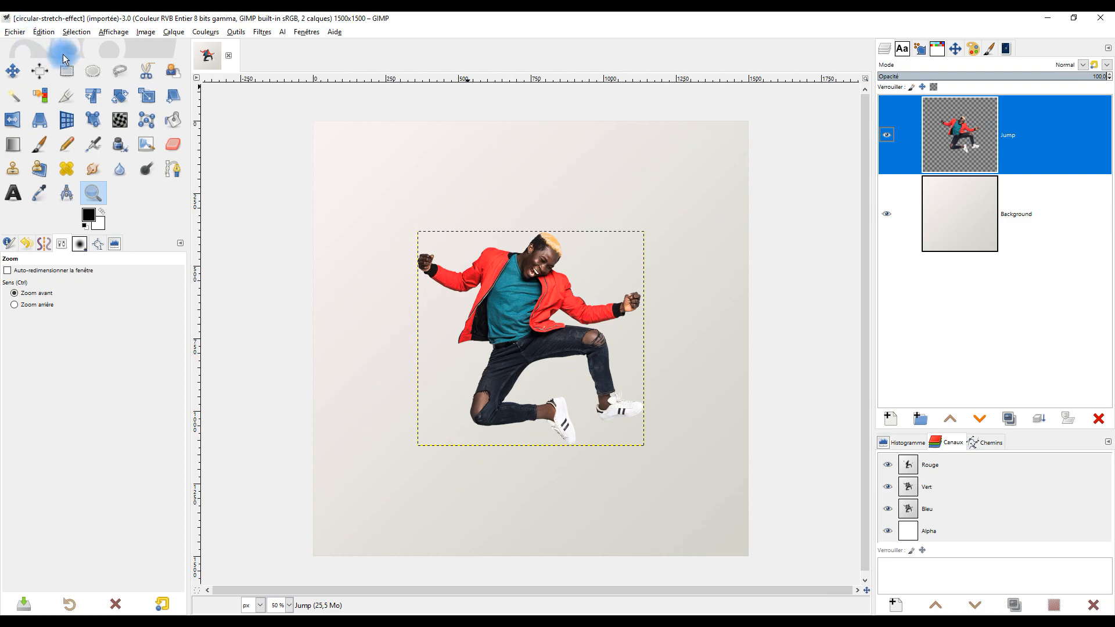
Step: Draw a thin horizontal rectangular selection about 549 × 15 px across the man's chest and outstretched forearm
{"action": "left_click", "coordinate": [67, 72]}
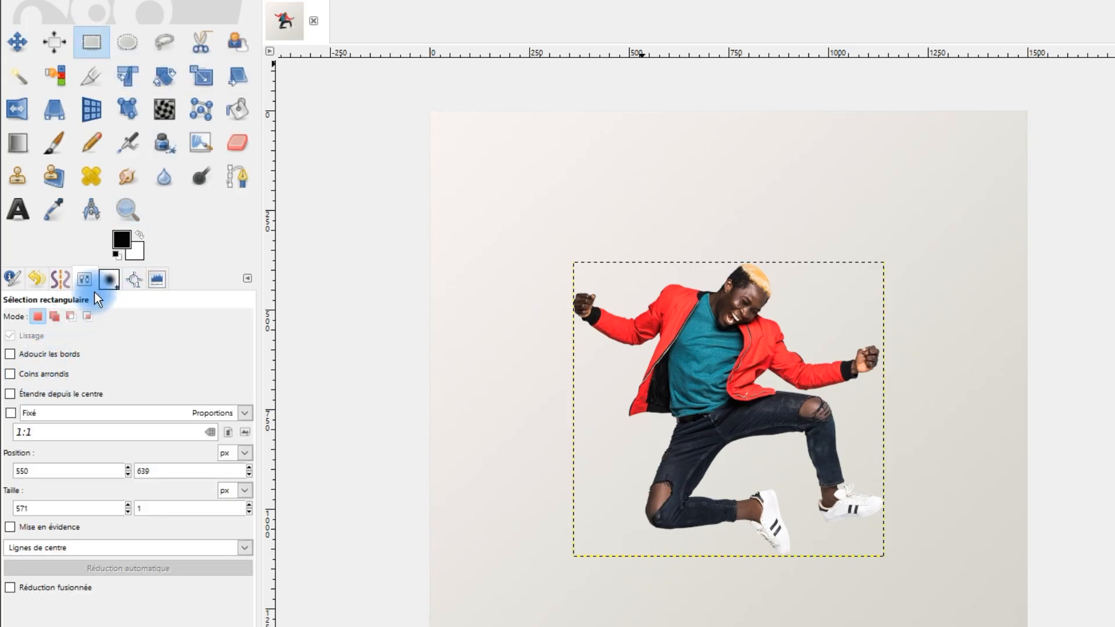
{"action": "left_click", "coordinate": [82, 283]}
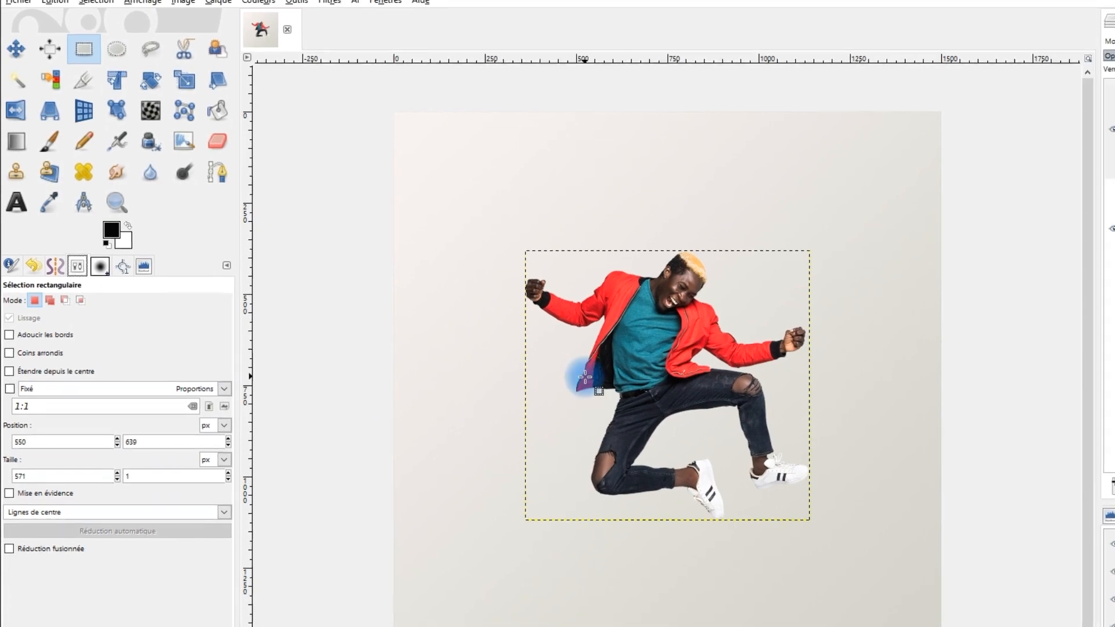
{"action": "scroll", "coordinate": [678, 329], "scroll_direction": "up", "scroll_amount": 4}
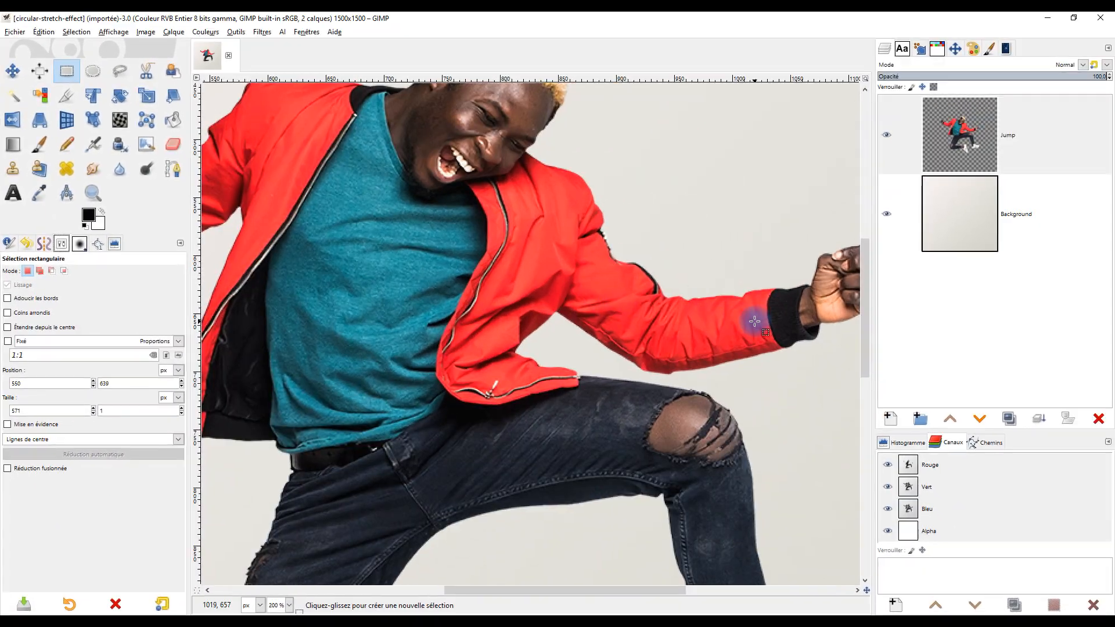
{"action": "scroll", "coordinate": [788, 317], "scroll_direction": "down", "scroll_amount": 2}
{"action": "scroll", "coordinate": [797, 313], "scroll_direction": "up", "scroll_amount": 1}
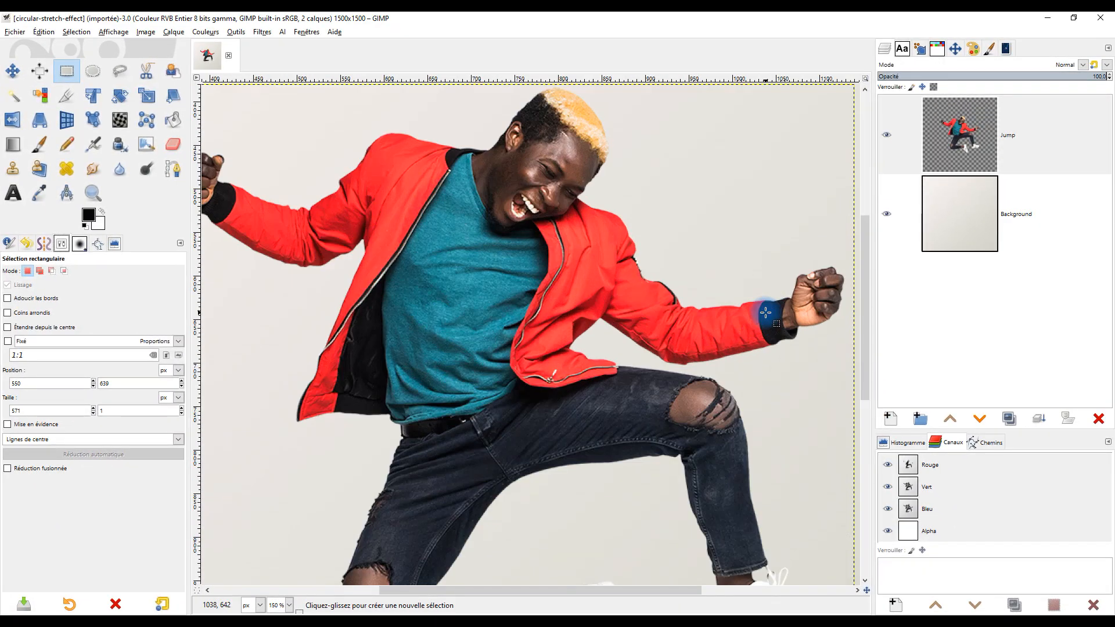
{"action": "left_click_drag", "start_coordinate": [348, 317], "coordinate": [826, 323]}
{"action": "left_click_drag", "start_coordinate": [704, 318], "coordinate": [703, 309]}
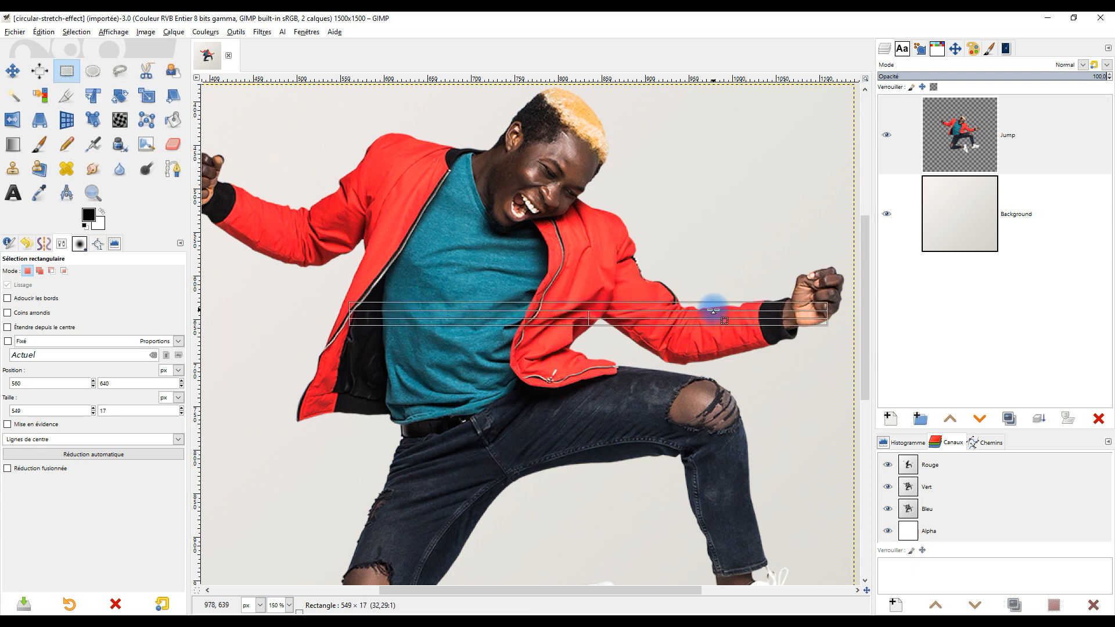
{"action": "left_click_drag", "start_coordinate": [713, 313], "coordinate": [713, 313]}
Step: Reduce the rectangular selection to a height of 1 px
{"action": "scroll", "coordinate": [778, 323], "scroll_direction": "up", "scroll_amount": 3}
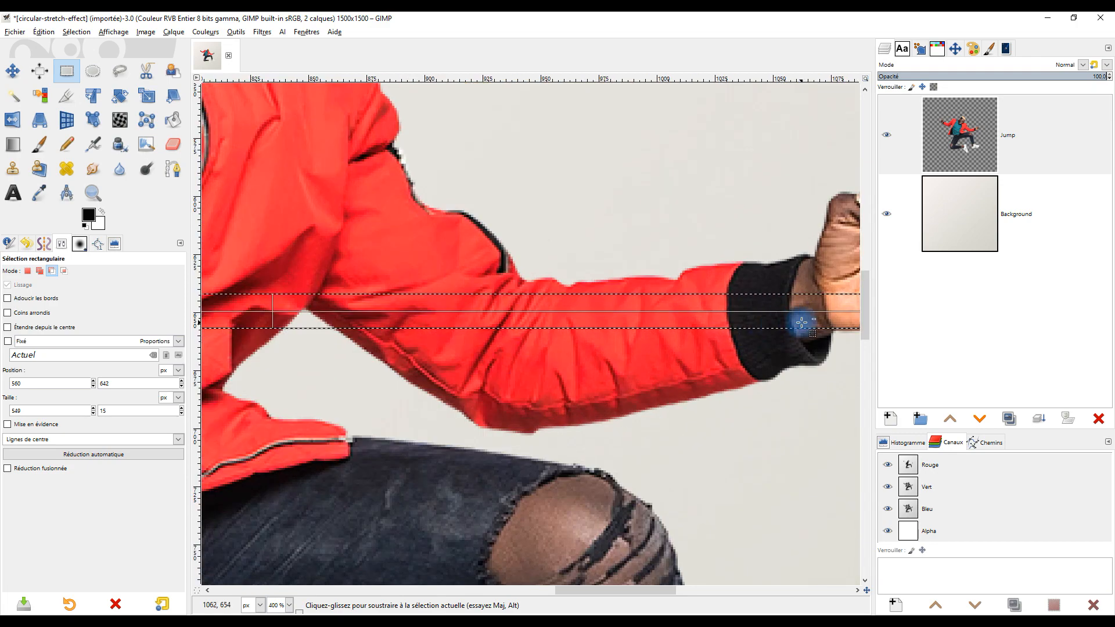
{"action": "scroll", "coordinate": [778, 324], "scroll_direction": "down", "scroll_amount": 1}
{"action": "left_click_drag", "start_coordinate": [624, 322], "coordinate": [630, 300]}
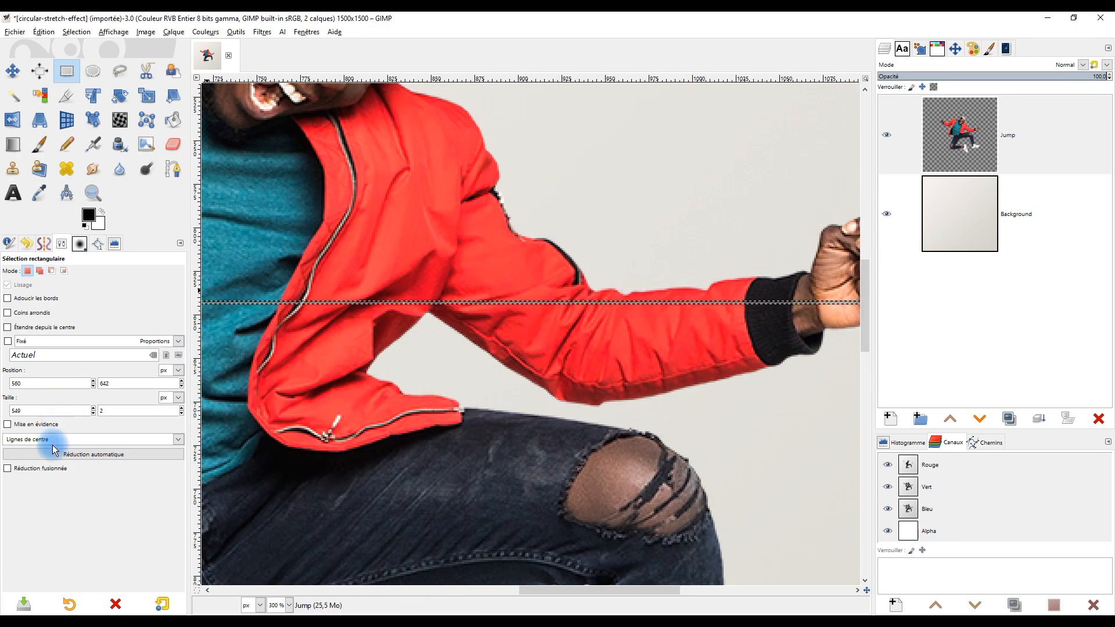
{"action": "left_click", "coordinate": [108, 411]}
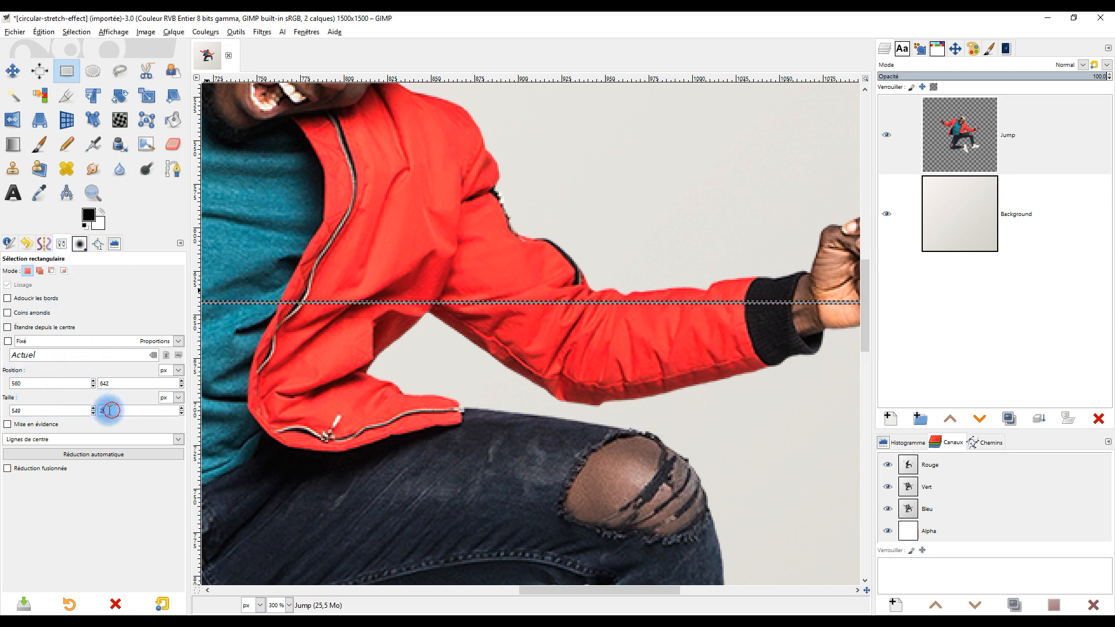
{"action": "left_click_drag", "start_coordinate": [112, 411], "coordinate": [58, 411]}
{"action": "type", "text": "1"}
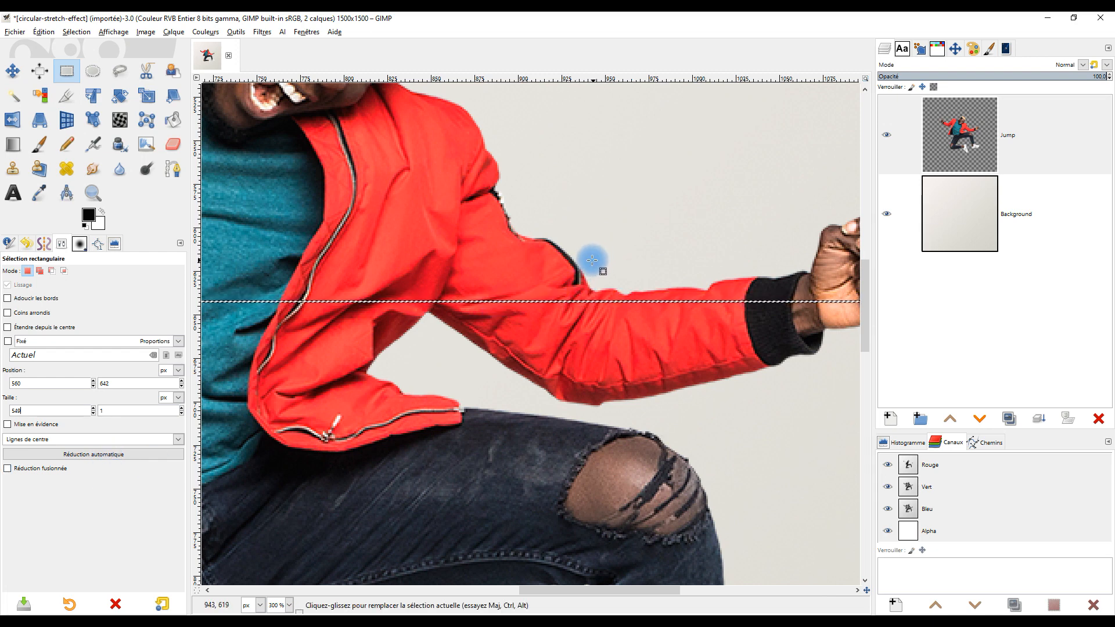
Step: Extend the selection's right end to the outer edge of the fist, making it 557 px wide
{"action": "left_click_drag", "start_coordinate": [785, 331], "coordinate": [513, 346]}
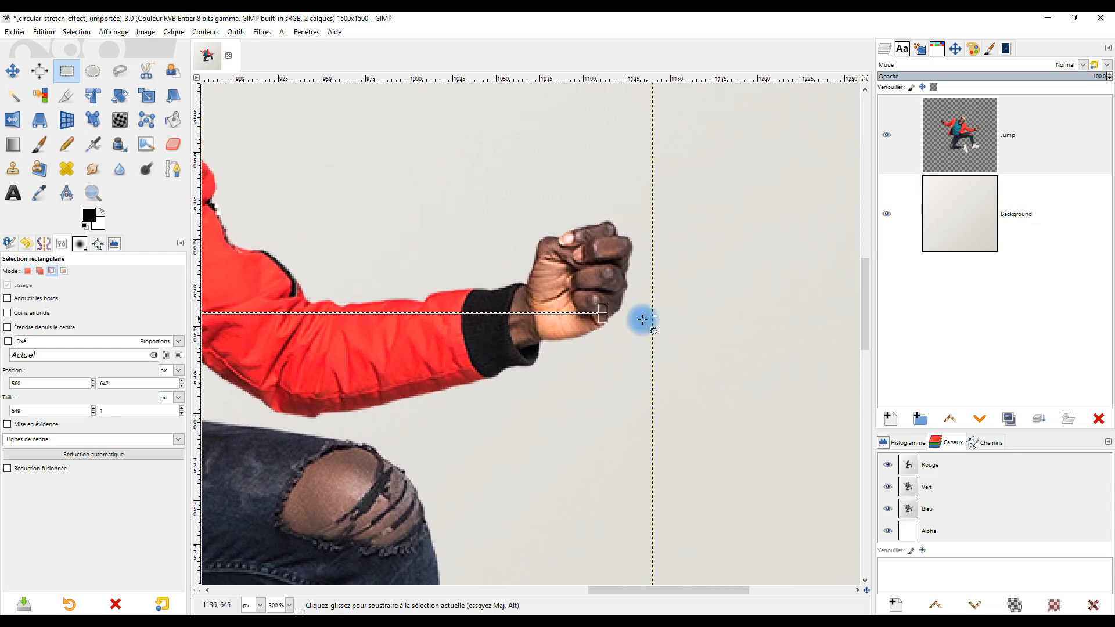
{"action": "scroll", "coordinate": [618, 320], "scroll_direction": "up", "scroll_amount": 3}
{"action": "scroll", "coordinate": [615, 282], "scroll_direction": "up", "scroll_amount": 2}
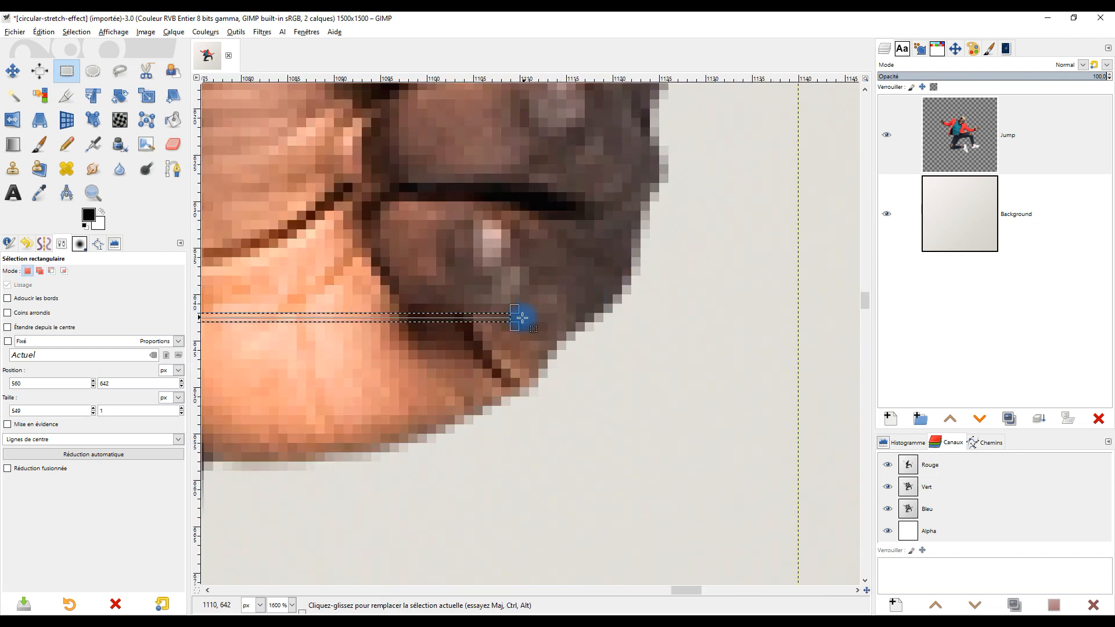
{"action": "left_click_drag", "start_coordinate": [517, 319], "coordinate": [595, 323]}
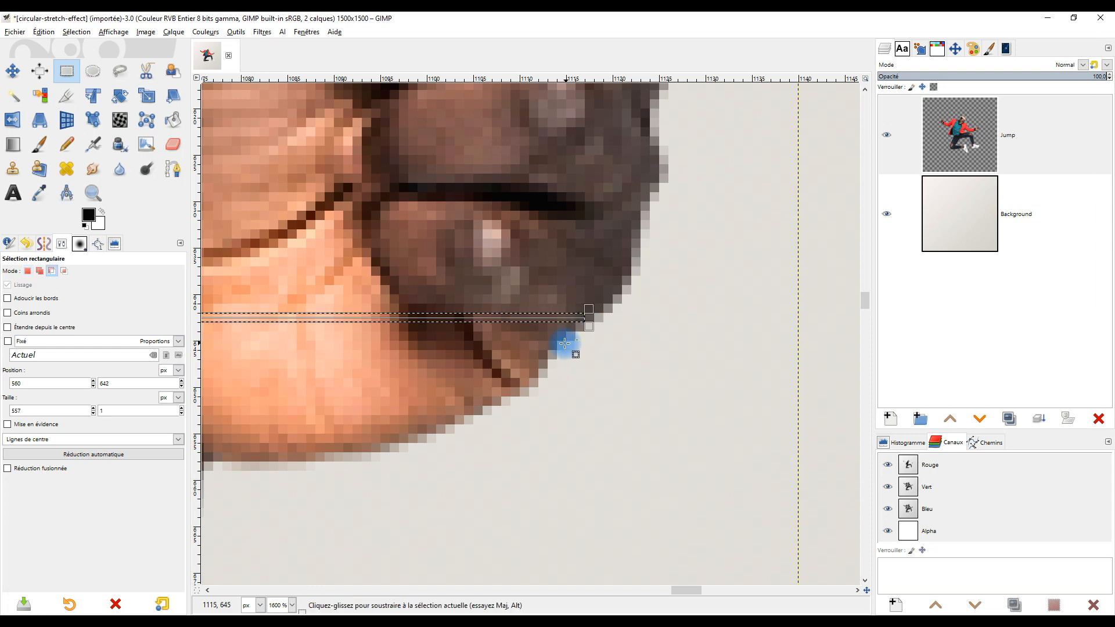
Step: Extend the selection's left end to the jacket's outer edge at X 549, making it 568 px wide
{"action": "scroll", "coordinate": [563, 341], "scroll_direction": "down", "scroll_amount": 5}
{"action": "left_click_drag", "start_coordinate": [362, 399], "coordinate": [691, 341]}
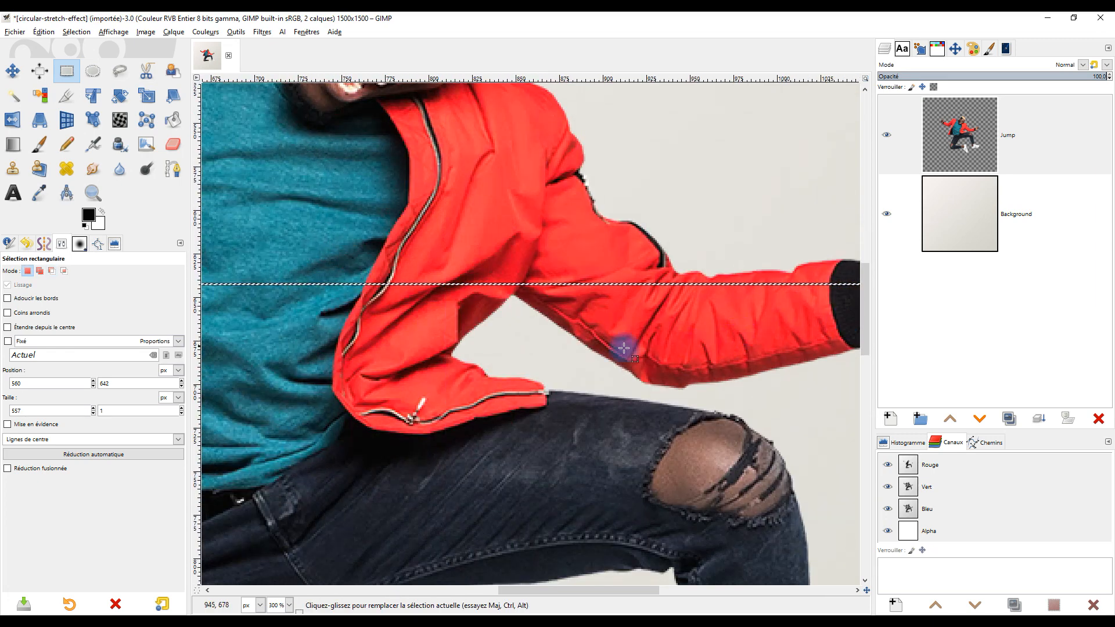
{"action": "left_click_drag", "start_coordinate": [296, 331], "coordinate": [785, 304]}
{"action": "scroll", "coordinate": [524, 215], "scroll_direction": "up", "scroll_amount": 5}
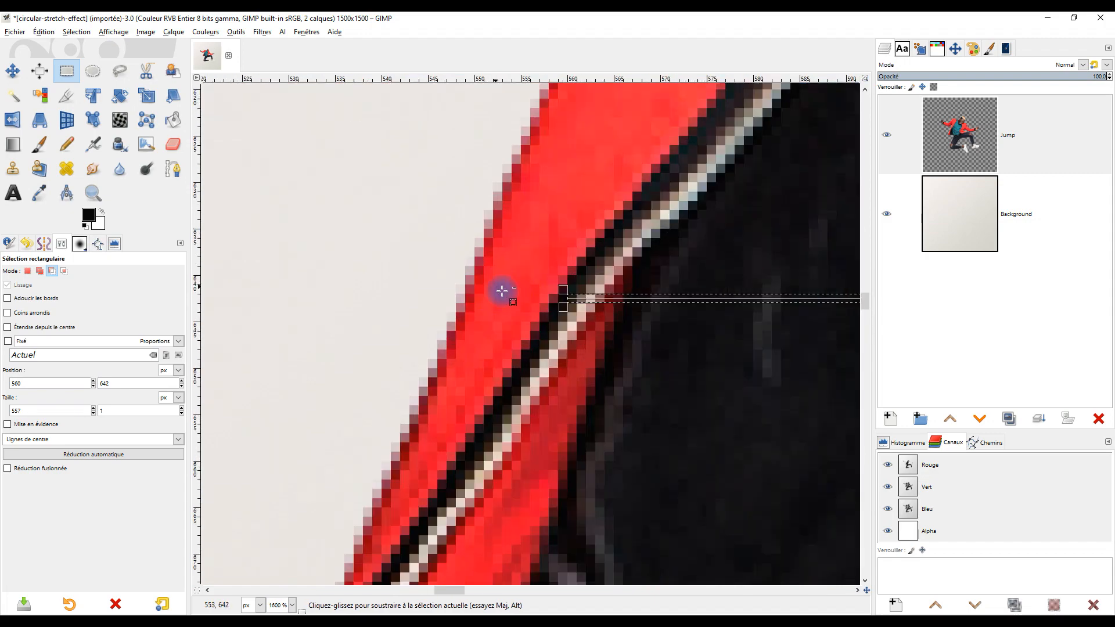
{"action": "key", "text": "ctrl+z"}
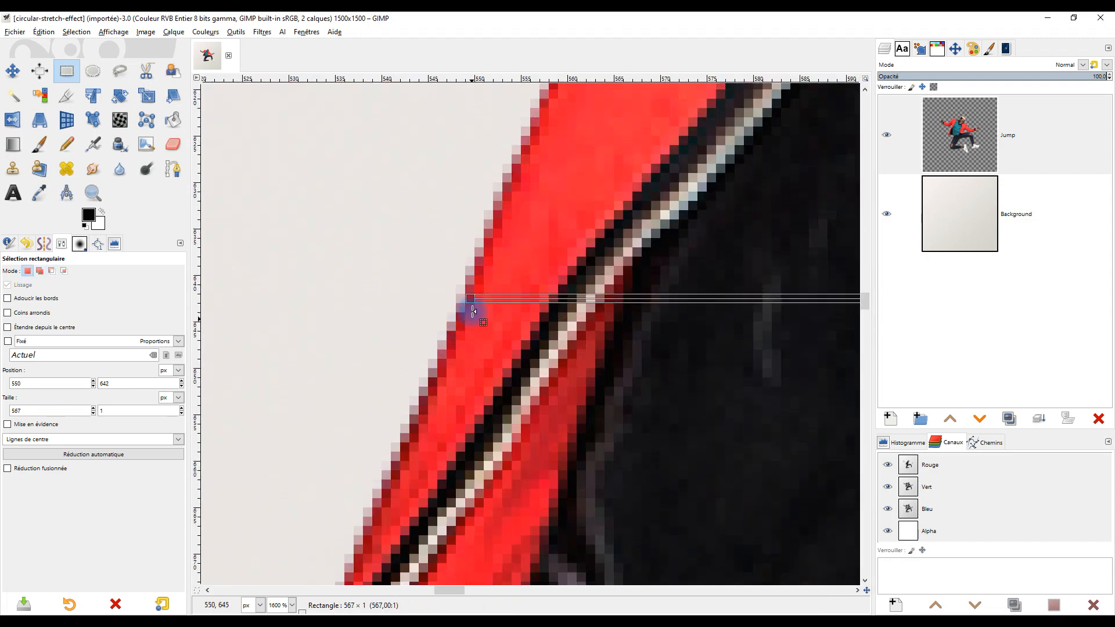
{"action": "left_click", "coordinate": [480, 300]}
{"action": "key", "text": "ctrl+z"}
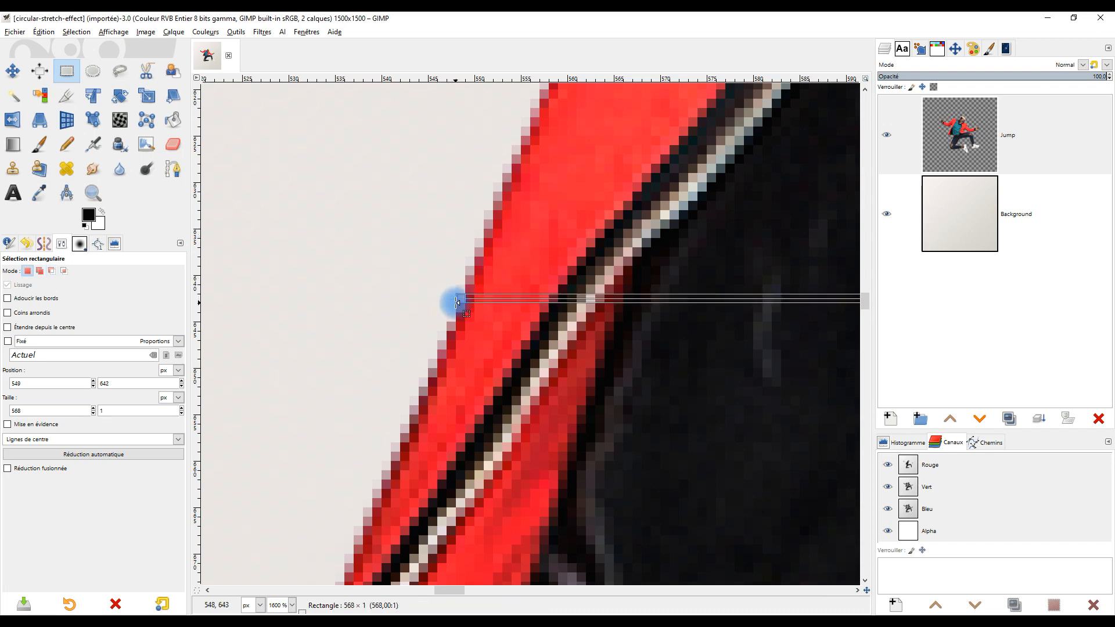
Step: Commit the 568 × 1 px rectangular selection and copy its pixels from the Jump layer
{"action": "left_click", "coordinate": [459, 303]}
{"action": "scroll", "coordinate": [459, 303], "scroll_direction": "down", "scroll_amount": 8}
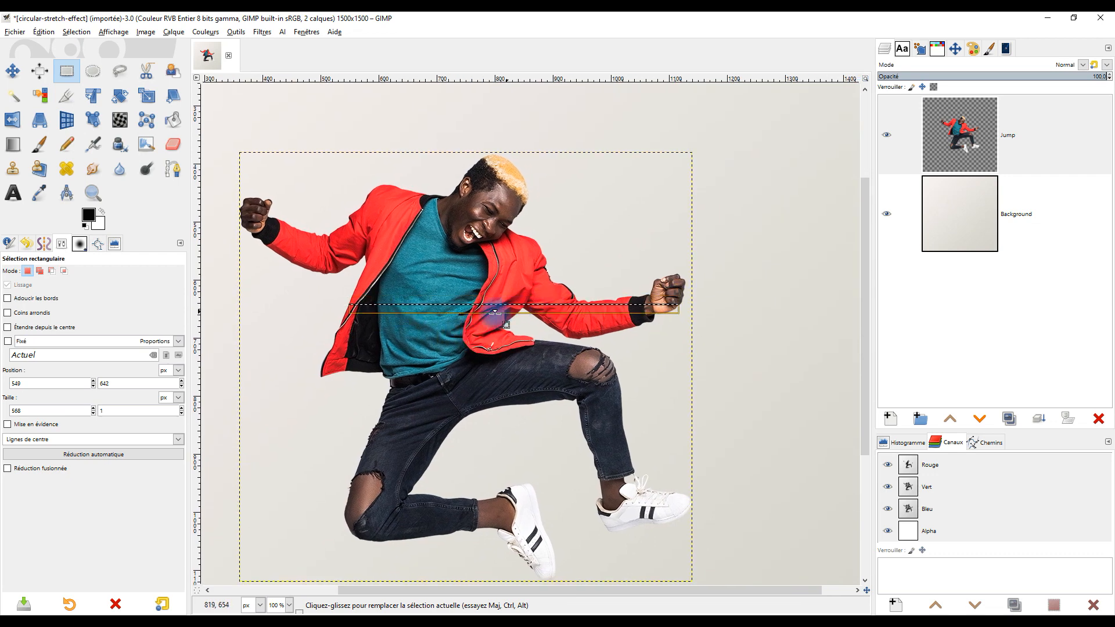
{"action": "double_click", "coordinate": [23, 411]}
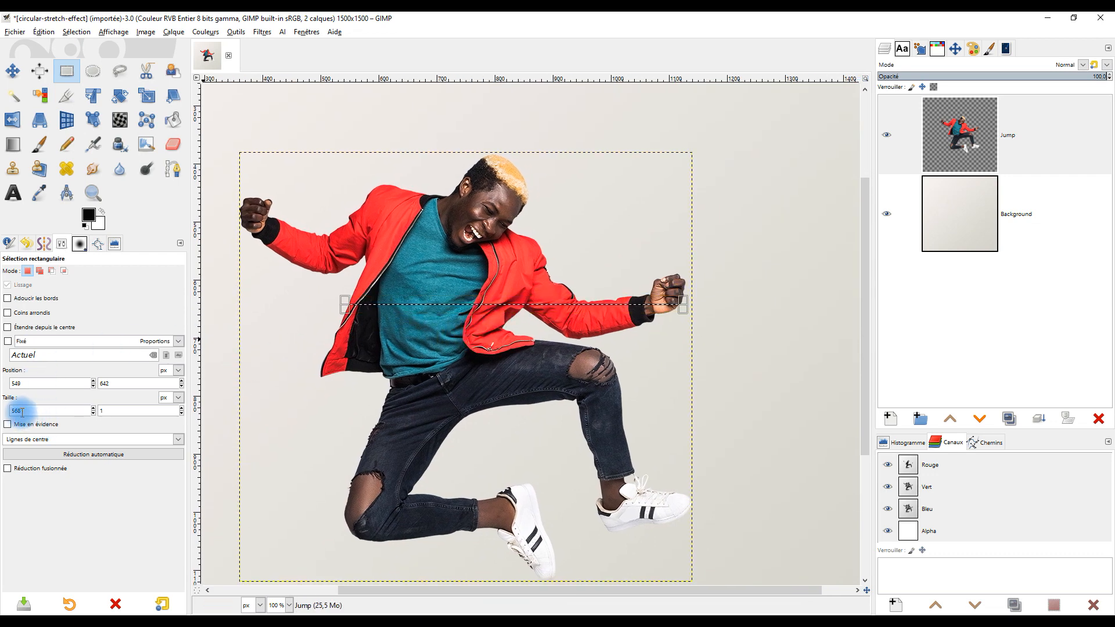
{"action": "double_click", "coordinate": [105, 411]}
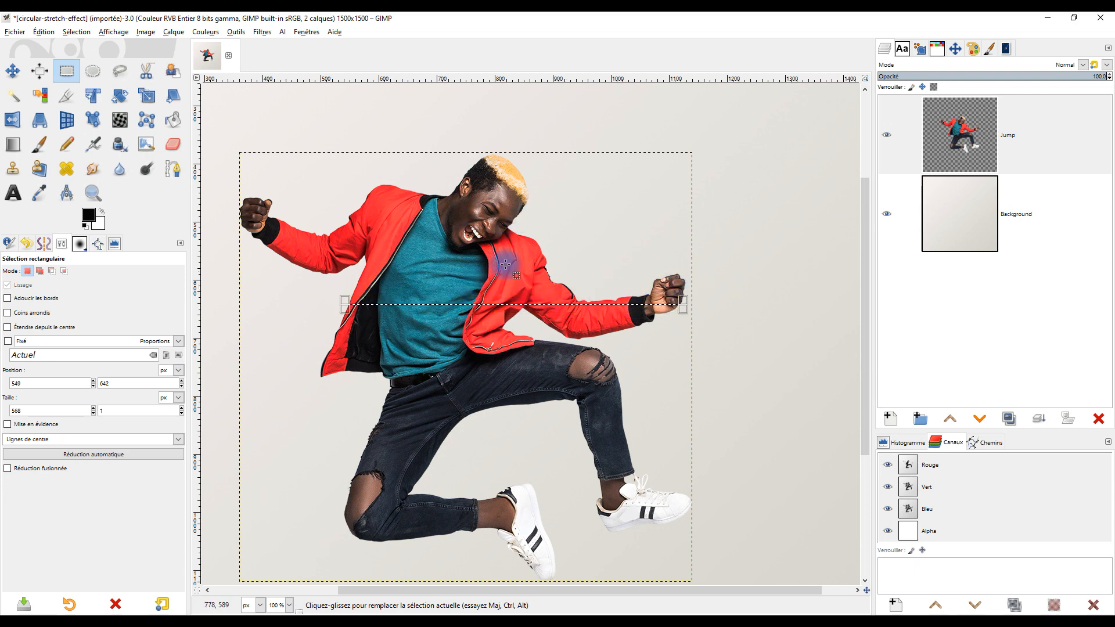
{"action": "left_click", "coordinate": [45, 33]}
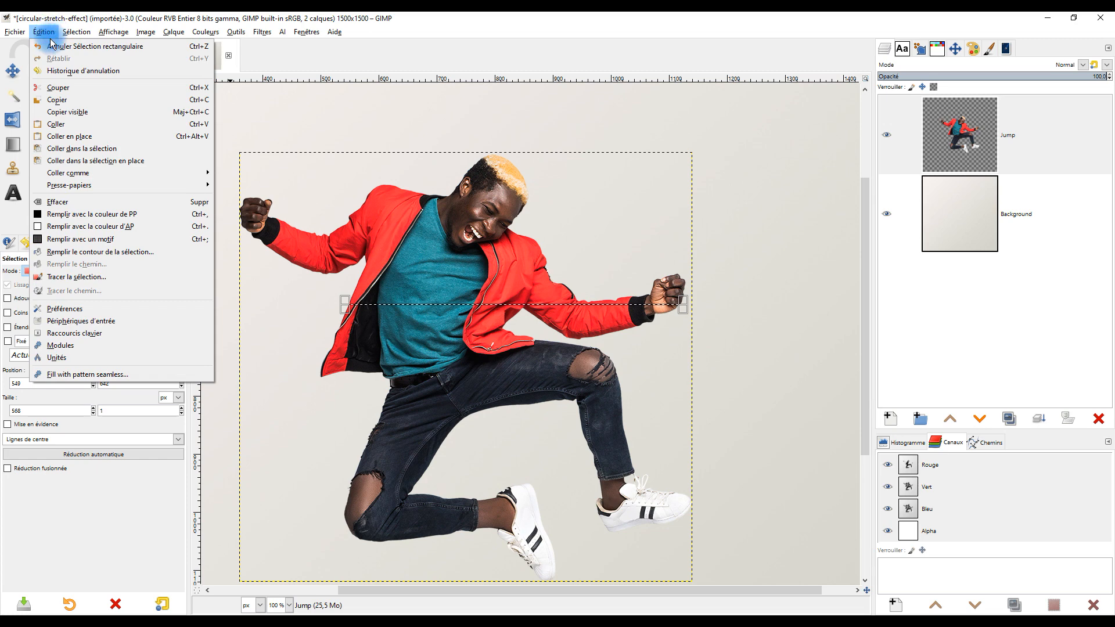
{"action": "left_click", "coordinate": [56, 102]}
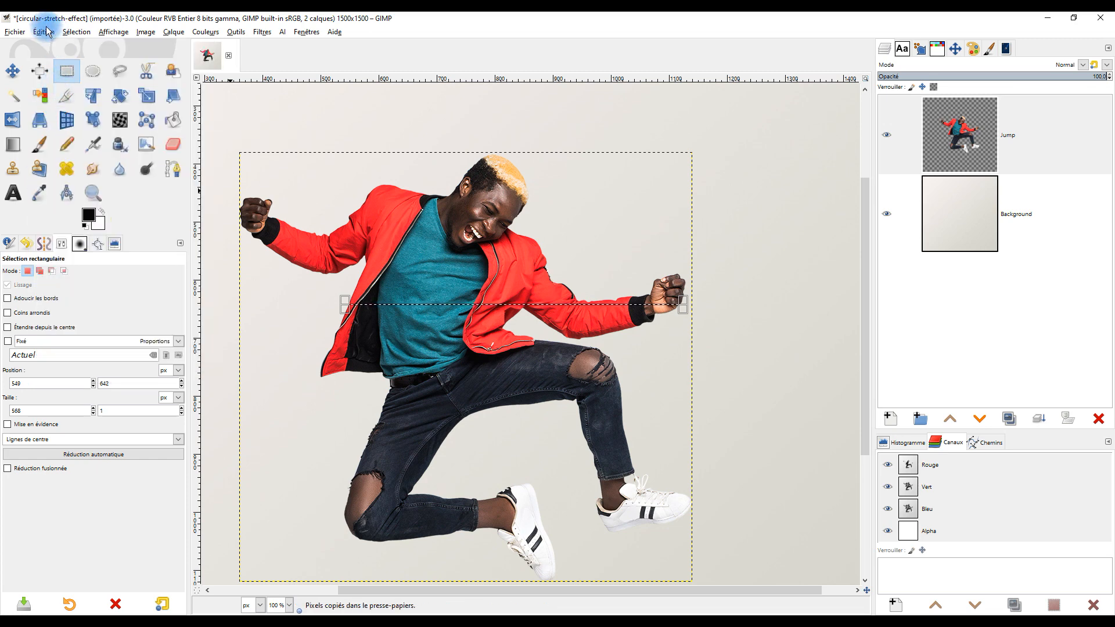
Step: Paste the copied pixel strip and convert the floating selection into a new layer
{"action": "left_click", "coordinate": [44, 32]}
{"action": "left_click", "coordinate": [57, 124]}
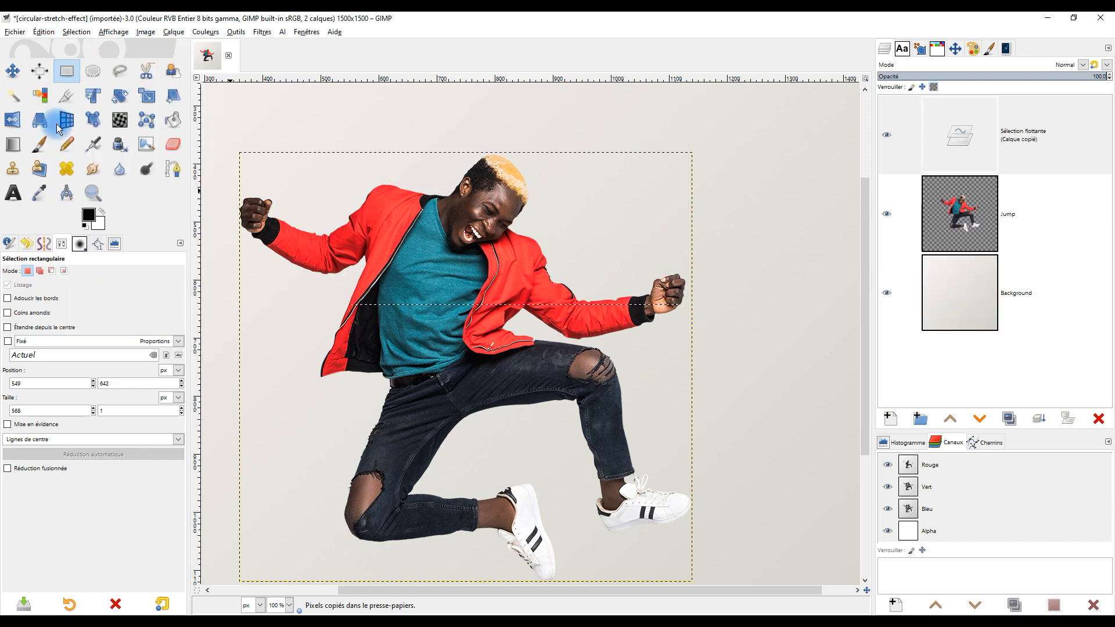
{"action": "left_click", "coordinate": [1003, 140]}
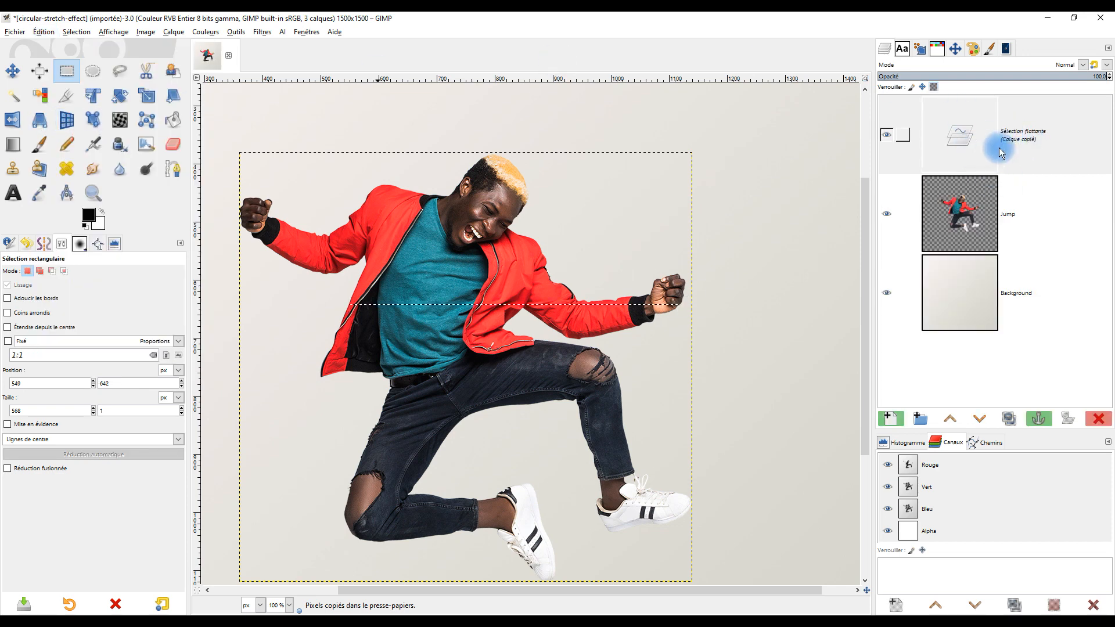
{"action": "left_click", "coordinate": [887, 419]}
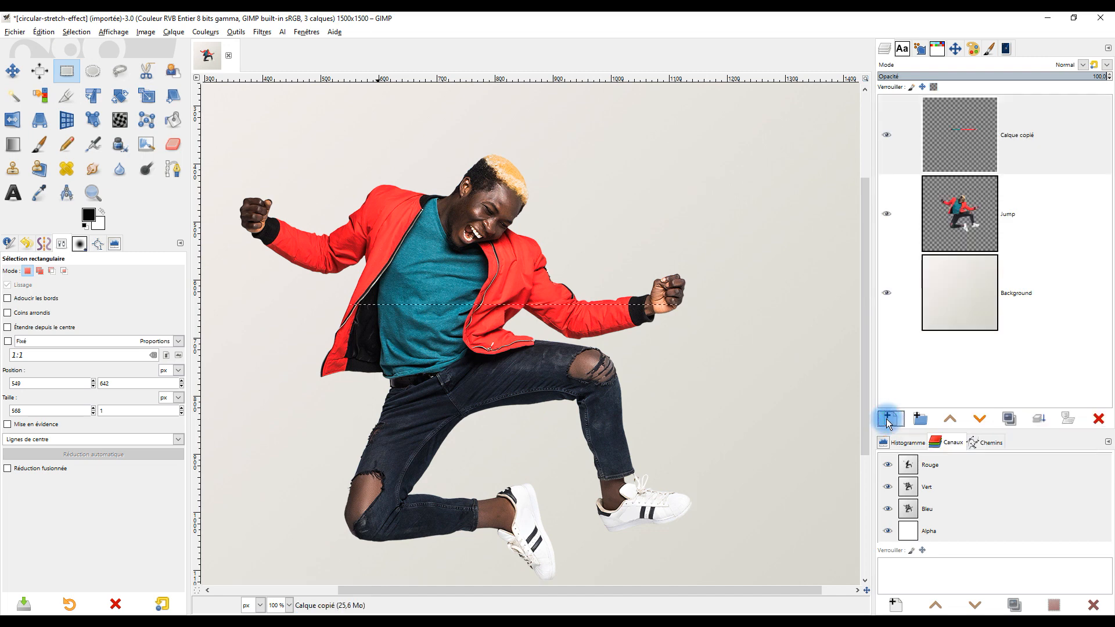
Step: Rename the pasted strip's layer as échantillon
{"action": "left_click", "coordinate": [1024, 139]}
{"action": "double_click", "coordinate": [1025, 139]}
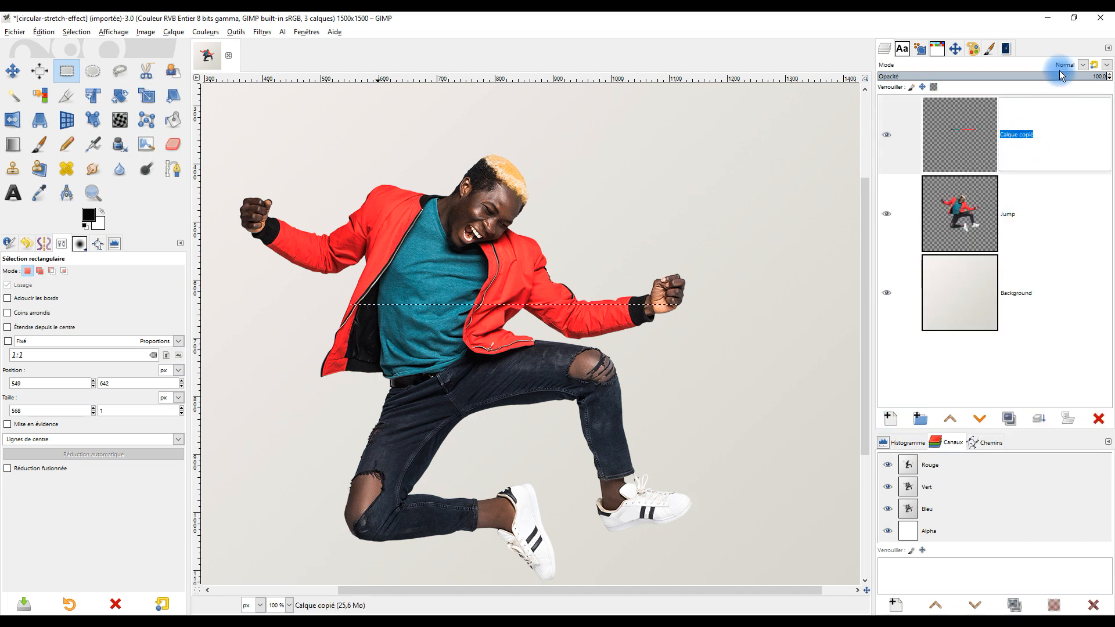
{"action": "type", "text": "échant"}
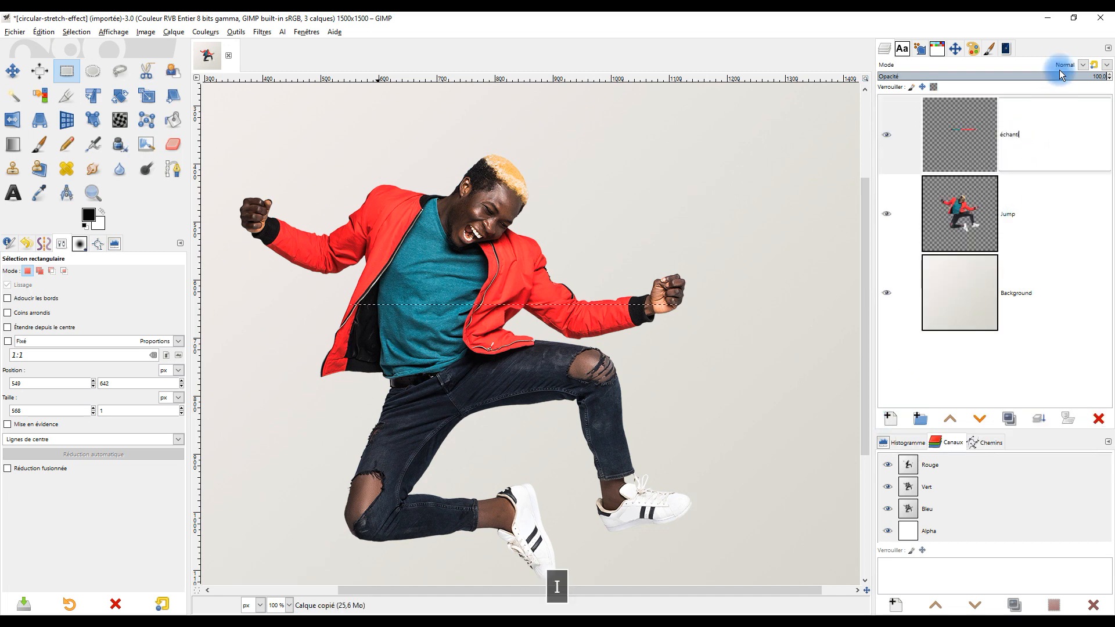
{"action": "type", "text": "illon"}
{"action": "key", "text": "Return"}
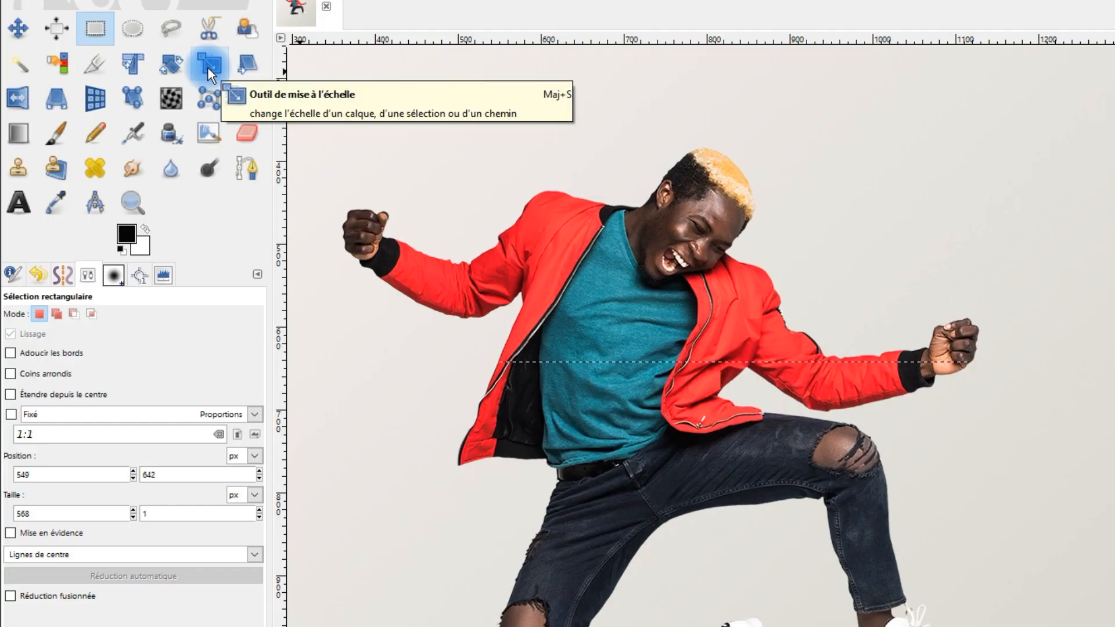
Step: Set up the Scale tool with linear interpolation and without keeping the aspect ratio
{"action": "left_click", "coordinate": [208, 67]}
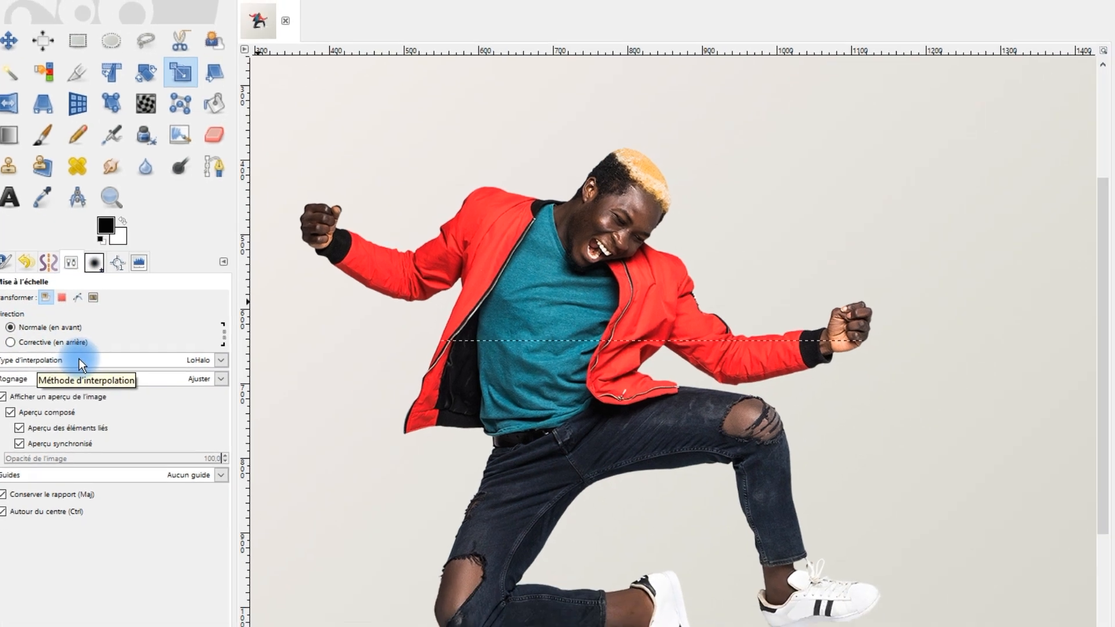
{"action": "left_click", "coordinate": [98, 388]}
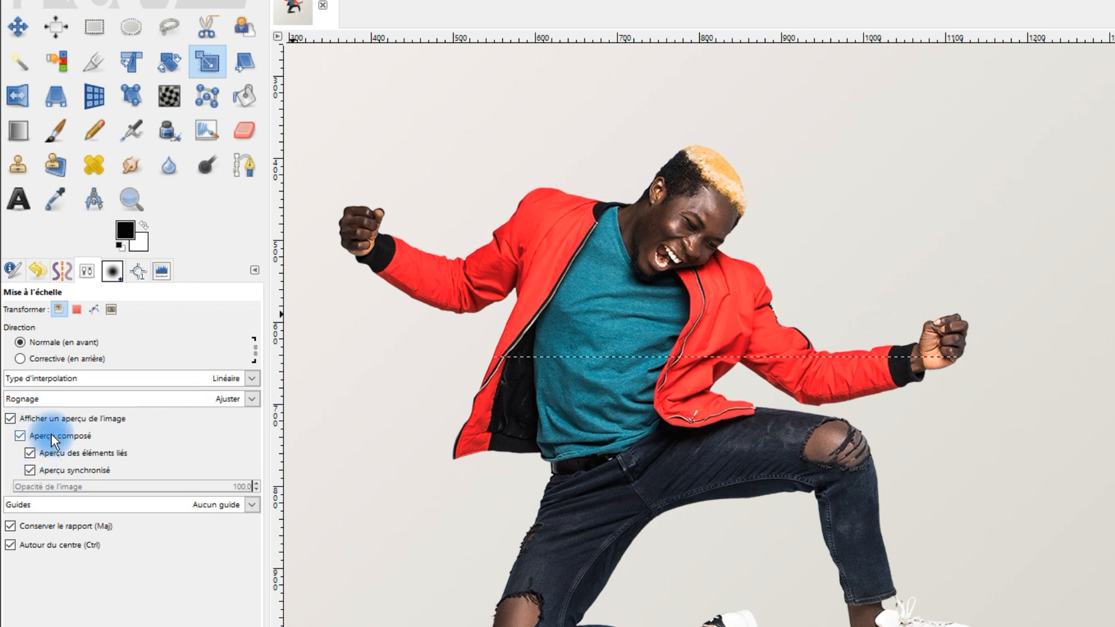
{"action": "left_click", "coordinate": [34, 528]}
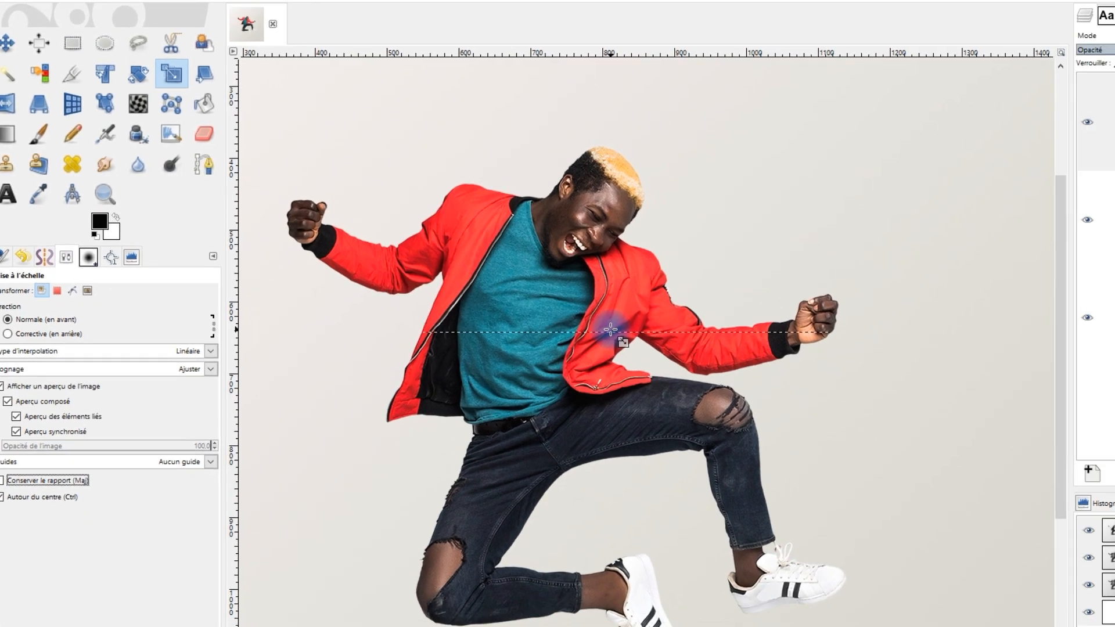
Step: Stretch the échantillon strip vertically around its centre, scaling it to 568 px wide and 1500 px high
{"action": "left_click", "coordinate": [715, 353]}
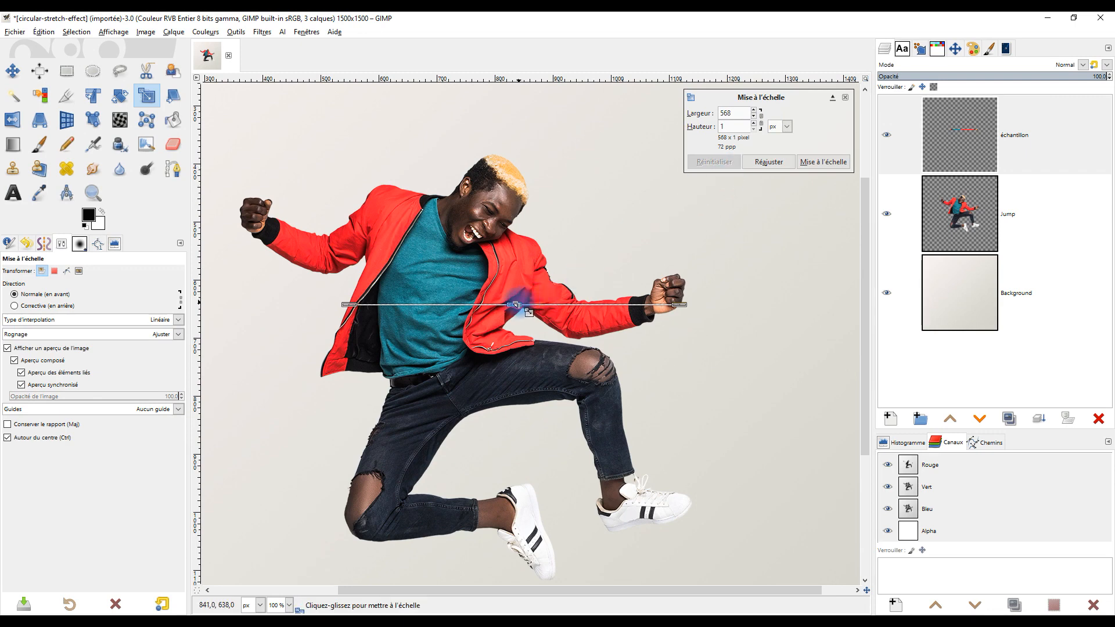
{"action": "left_click_drag", "start_coordinate": [515, 306], "coordinate": [522, 87]}
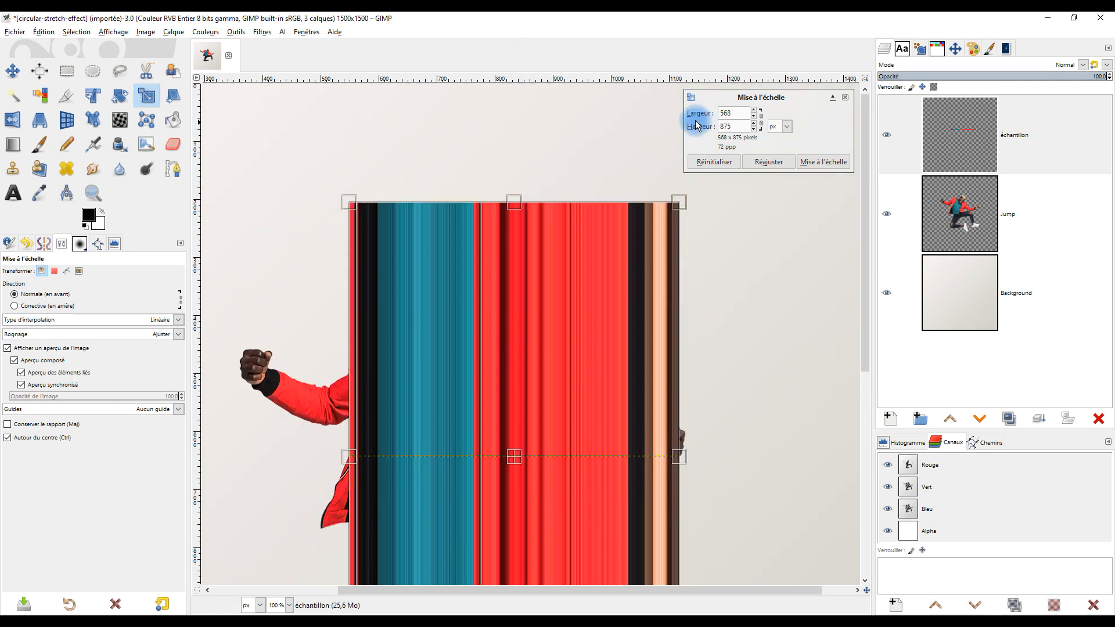
{"action": "left_click_drag", "start_coordinate": [732, 126], "coordinate": [704, 123]}
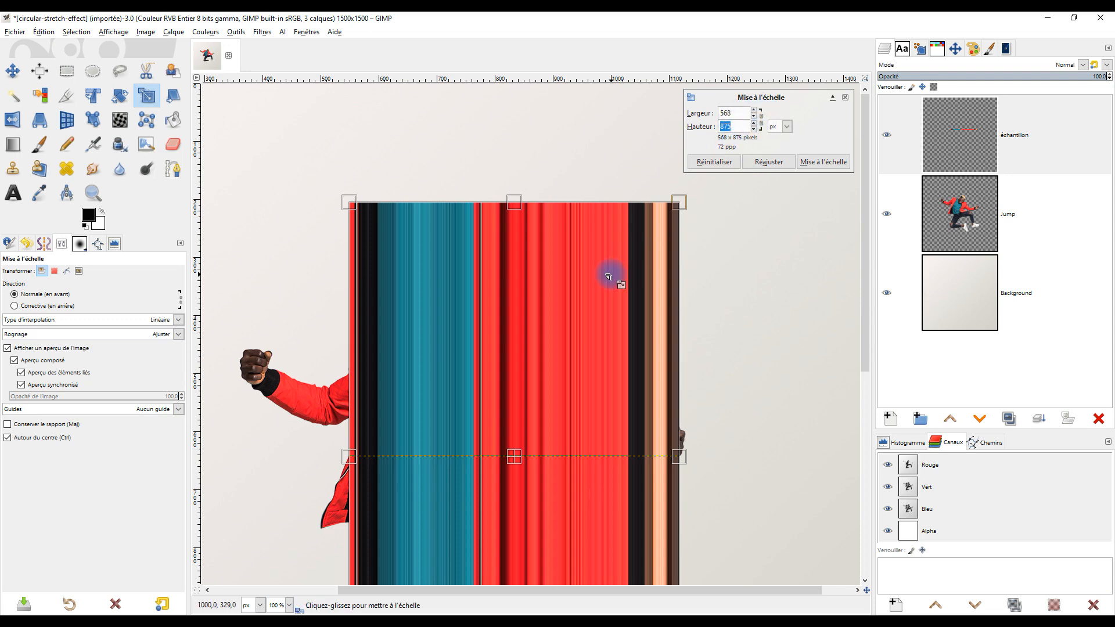
{"action": "scroll", "coordinate": [610, 273], "scroll_direction": "down", "scroll_amount": 1}
{"action": "scroll", "coordinate": [595, 350], "scroll_direction": "up", "scroll_amount": 1}
{"action": "scroll", "coordinate": [602, 326], "scroll_direction": "down", "scroll_amount": 2}
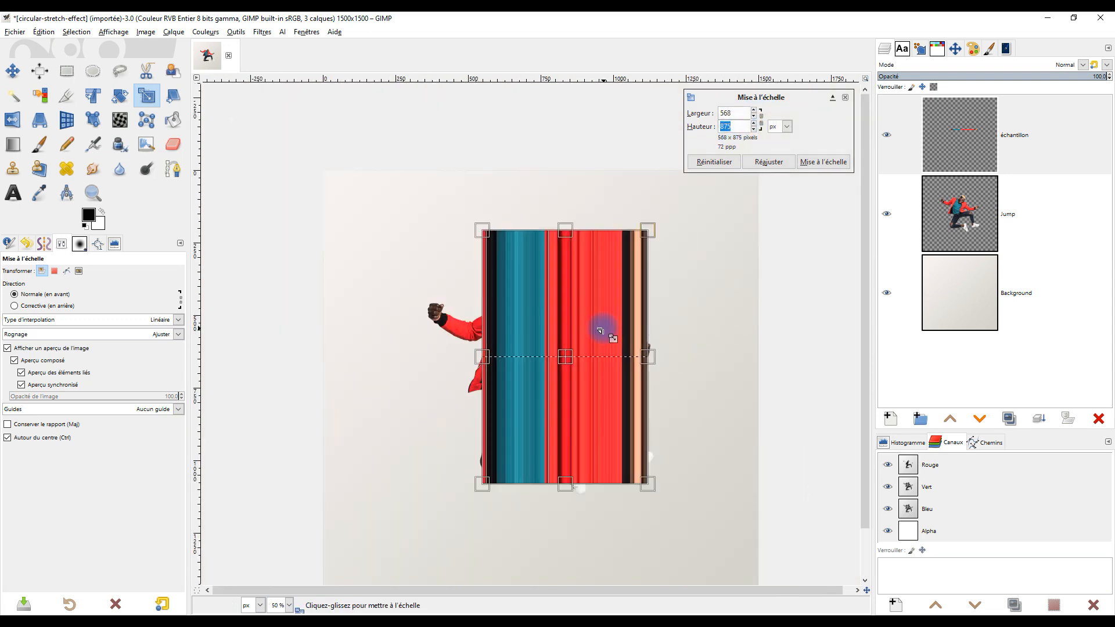
{"action": "scroll", "coordinate": [595, 398], "scroll_direction": "up", "scroll_amount": 1}
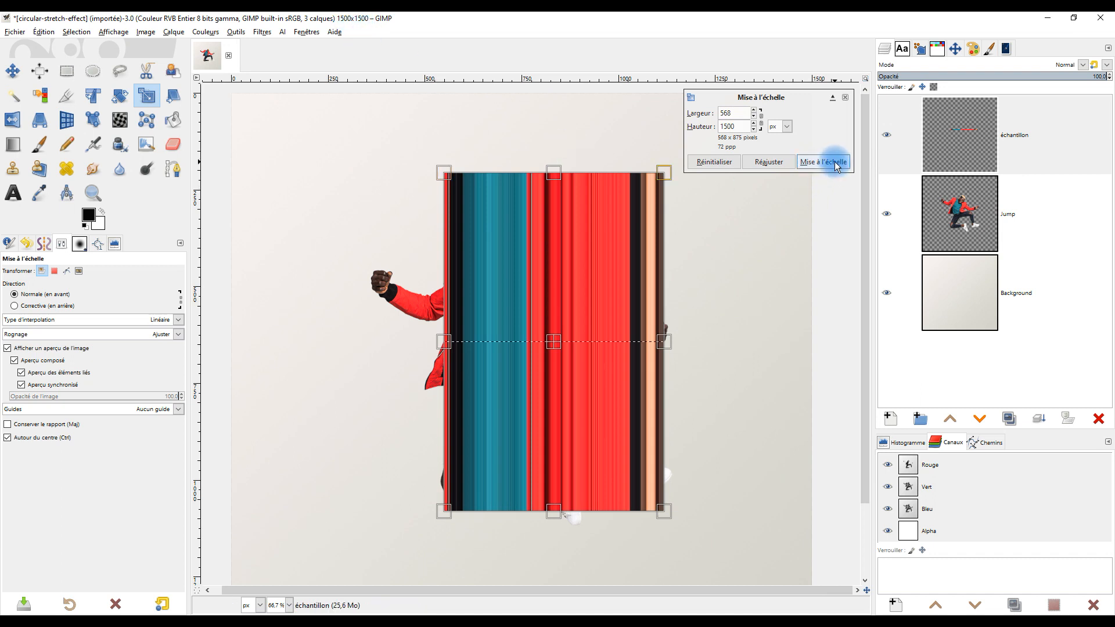
{"action": "left_click", "coordinate": [736, 113]}
{"action": "scroll", "coordinate": [652, 313], "scroll_direction": "down", "scroll_amount": 3, "text": "ctrl"}
{"action": "scroll", "coordinate": [642, 410], "scroll_direction": "up", "scroll_amount": 2, "text": "ctrl"}
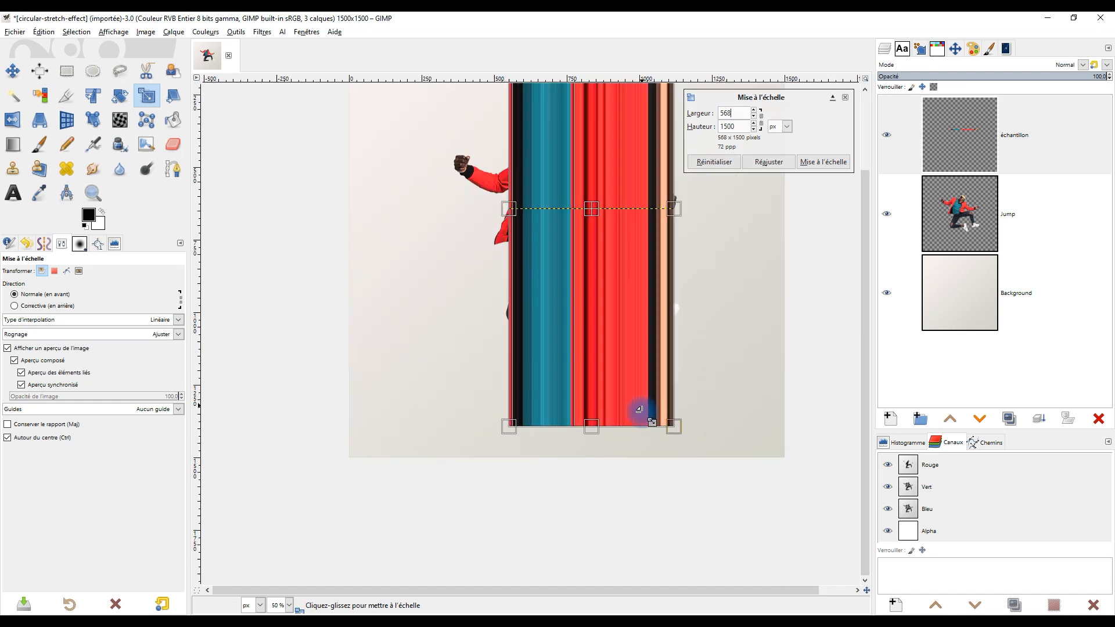
{"action": "left_click", "coordinate": [820, 163]}
Step: Rotate the stretched échantillon layer 90° clockwise so its stripes run horizontally
{"action": "scroll", "coordinate": [716, 285], "scroll_direction": "down", "scroll_amount": 2, "text": "ctrl"}
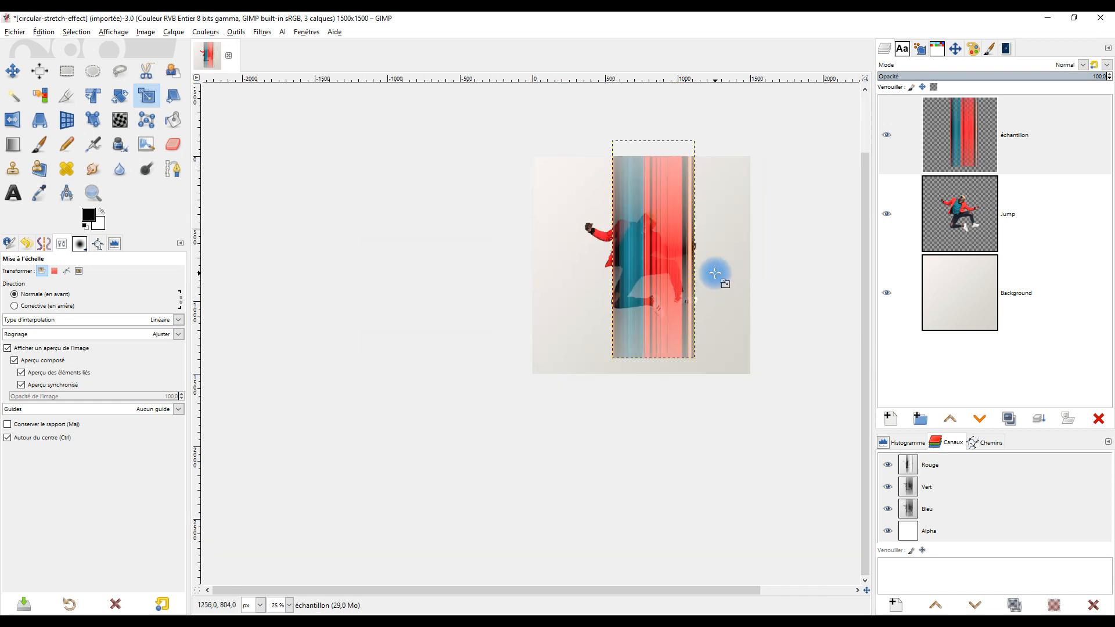
{"action": "scroll", "coordinate": [715, 273], "scroll_direction": "up", "scroll_amount": 2, "text": "ctrl"}
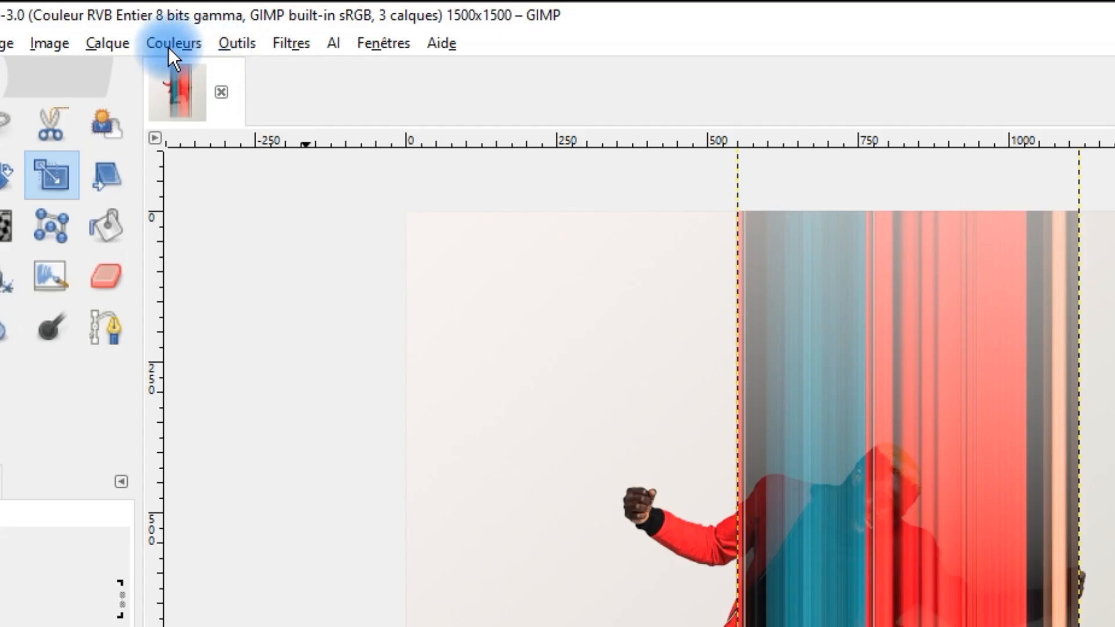
{"action": "left_click", "coordinate": [112, 44]}
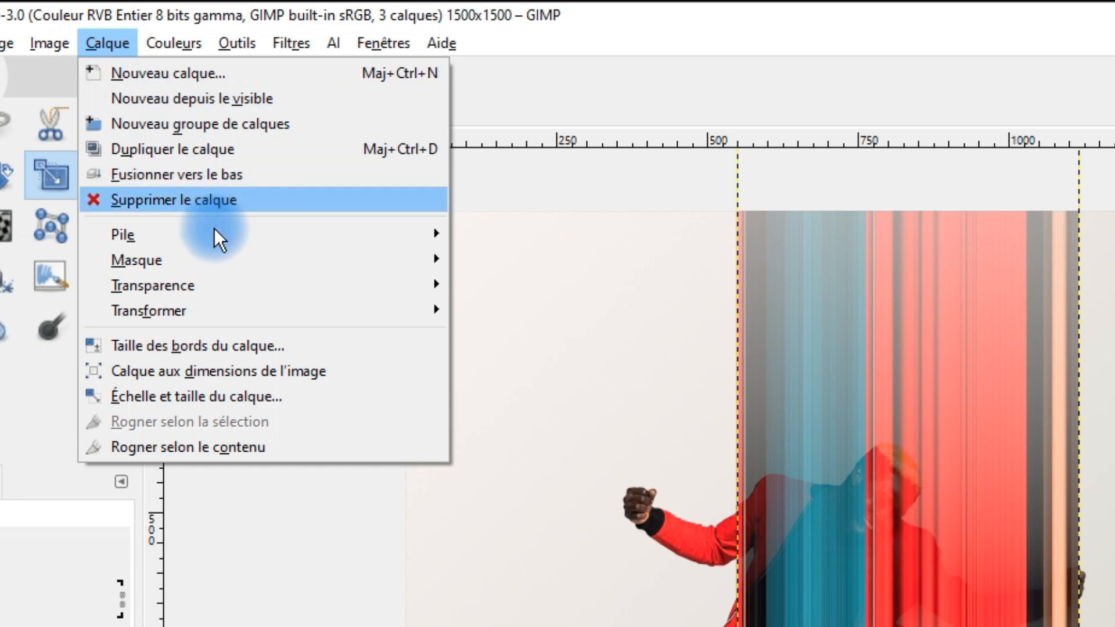
{"action": "mouse_move", "coordinate": [206, 306]}
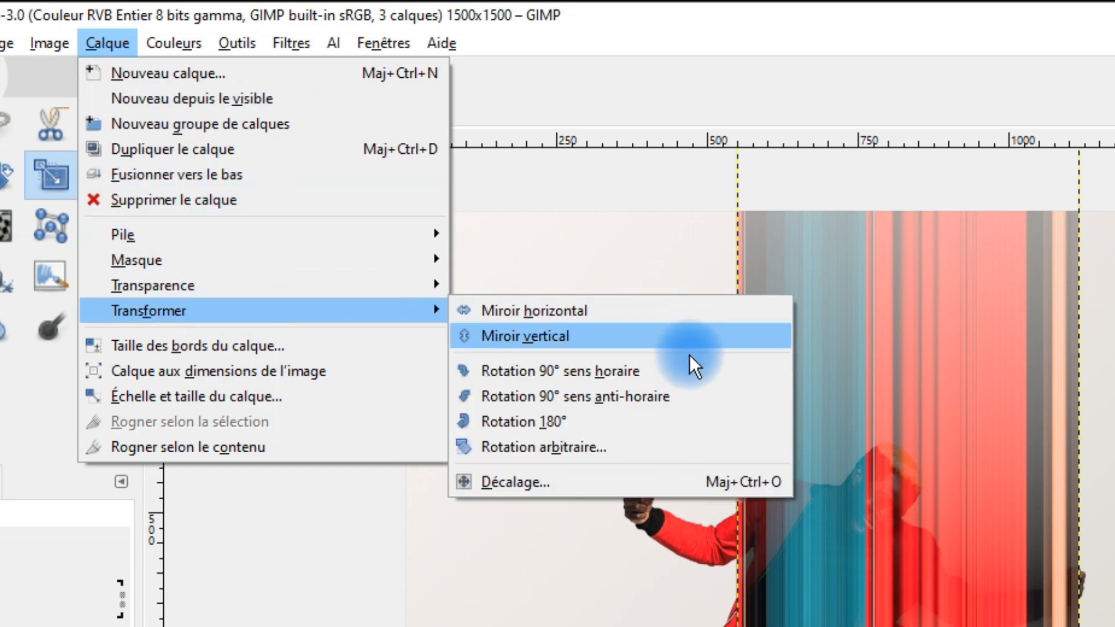
{"action": "left_click", "coordinate": [637, 379]}
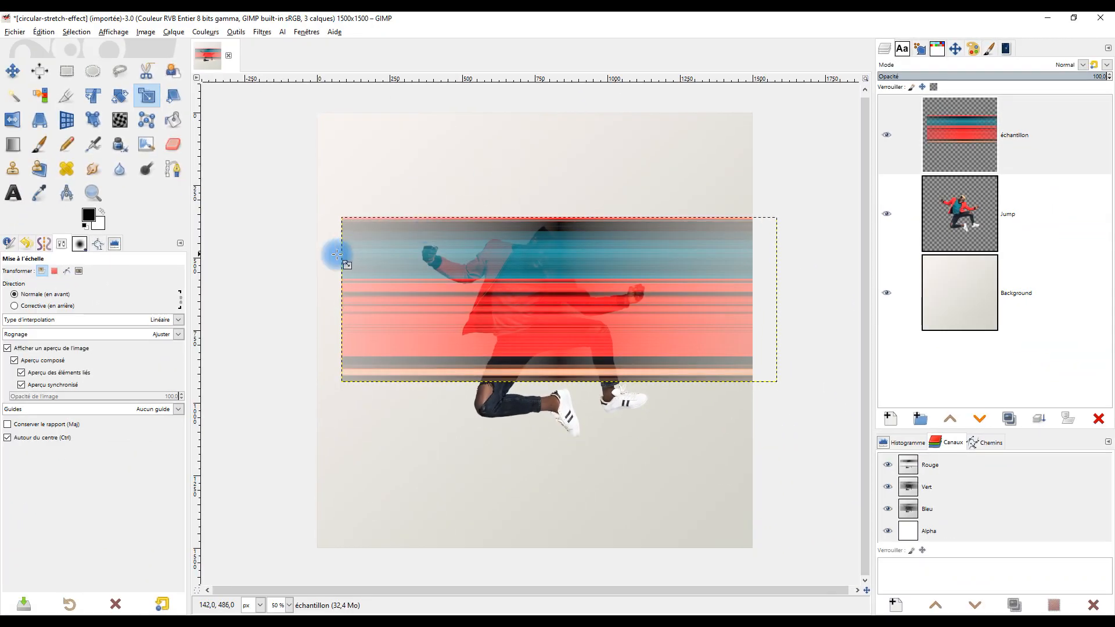
Step: Align the échantillon layer's left edge with the left edge of the image
{"action": "left_click", "coordinate": [40, 71]}
{"action": "left_click", "coordinate": [406, 238]}
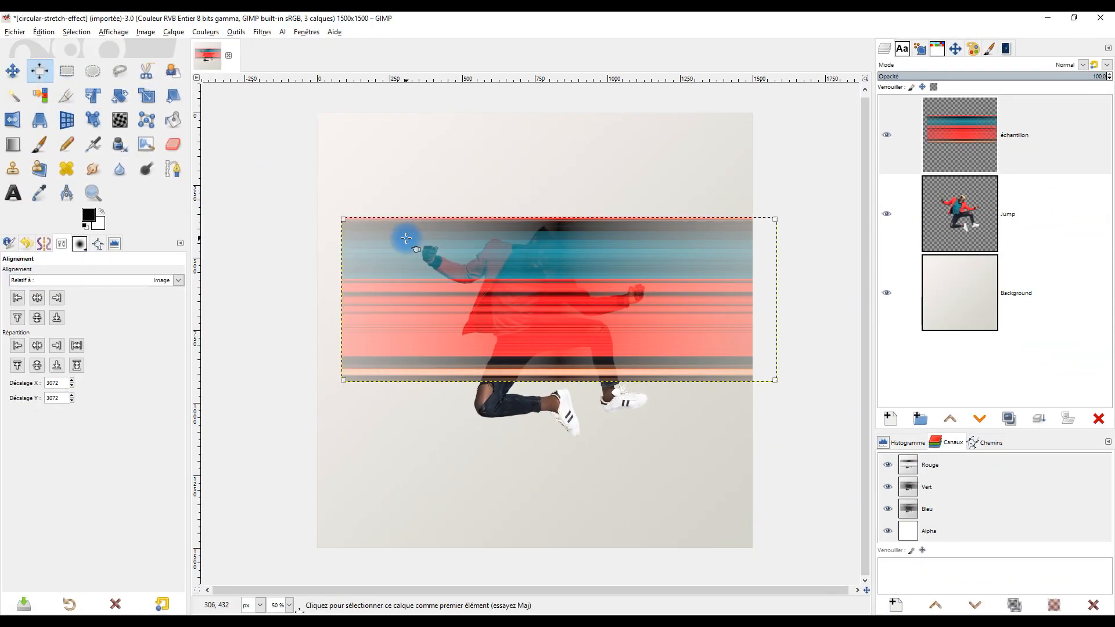
{"action": "left_click", "coordinate": [17, 298]}
{"action": "left_click", "coordinate": [418, 231]}
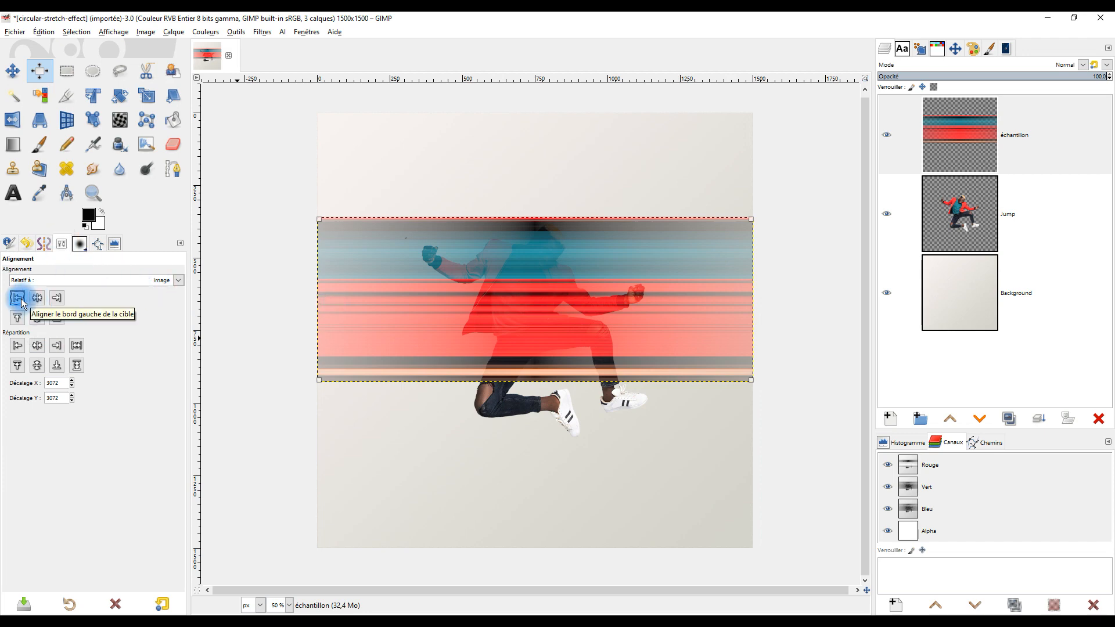
Step: Expand the échantillon layer's boundary to the image dimensions
{"action": "left_click", "coordinate": [67, 71]}
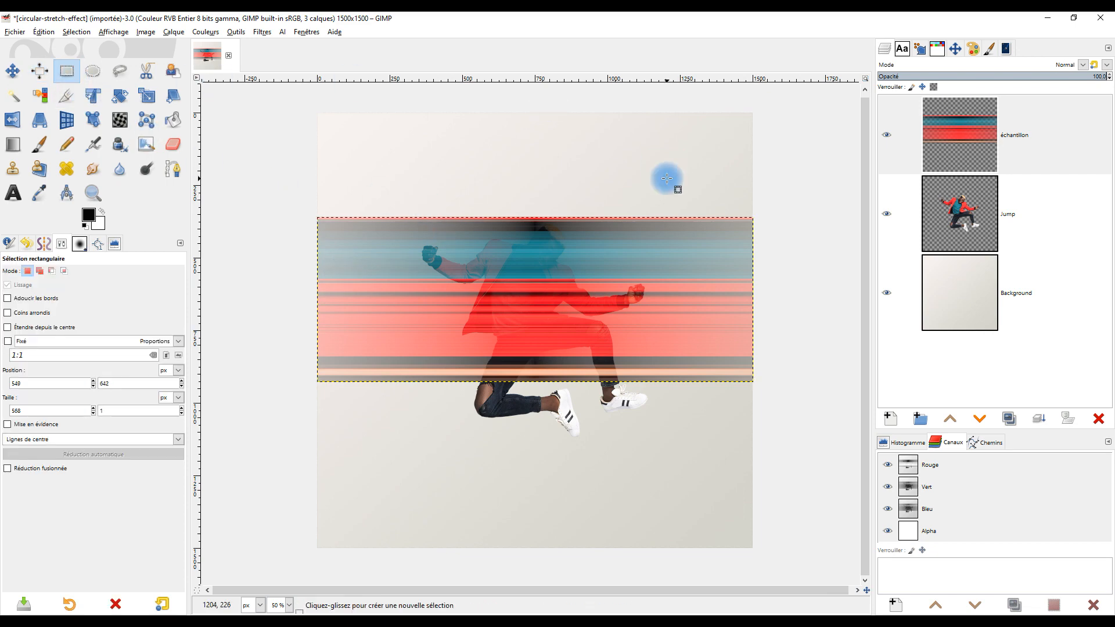
{"action": "right_click", "coordinate": [942, 139]}
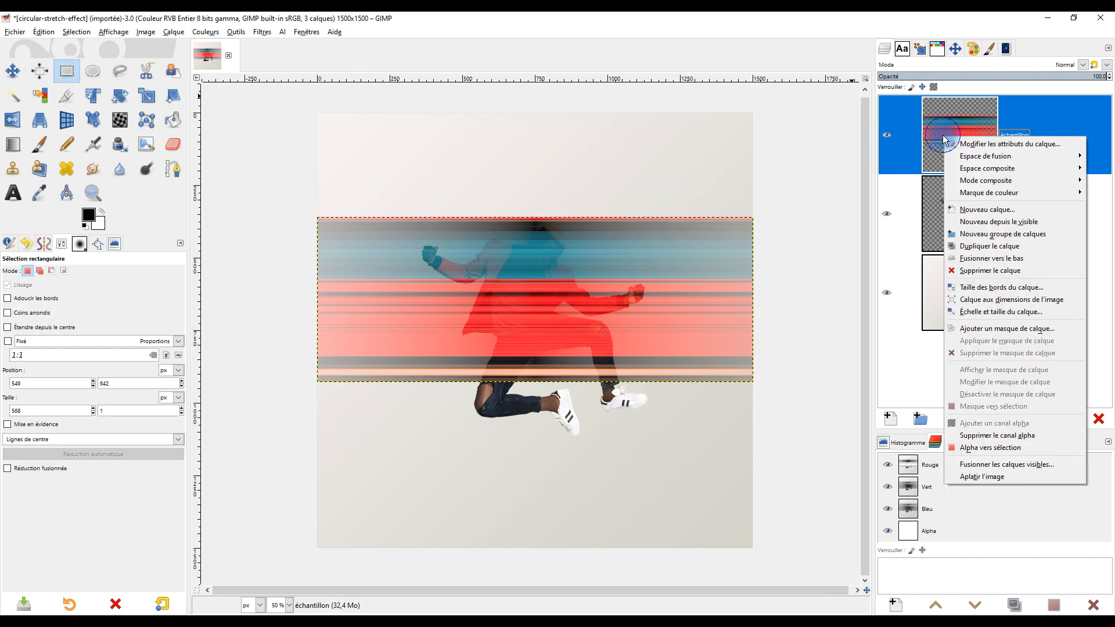
{"action": "left_click", "coordinate": [1004, 307]}
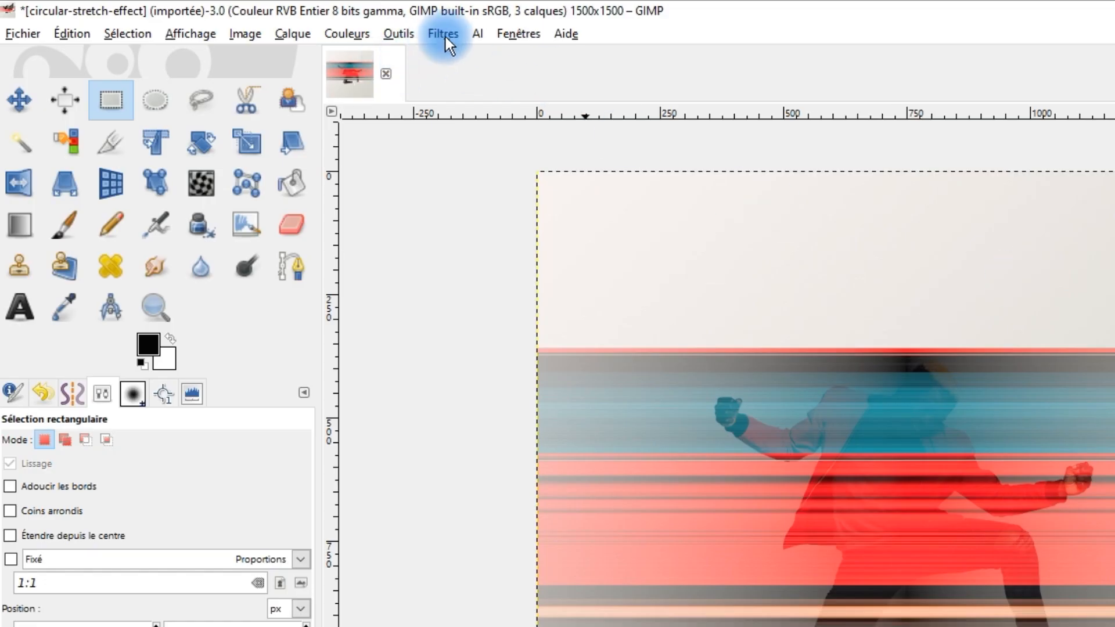
Step: Apply the Polar Coordinates distortion to the échantillon layer with 100% circle depth, 0 offset angle, mapping from top and to polar
{"action": "left_click", "coordinate": [444, 35]}
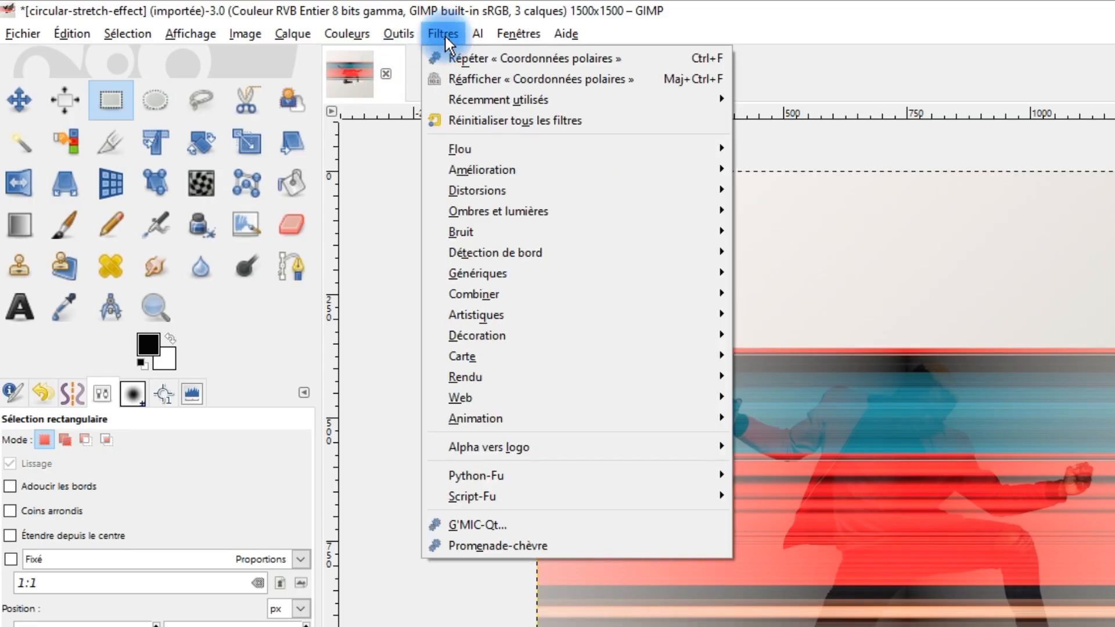
{"action": "mouse_move", "coordinate": [506, 196]}
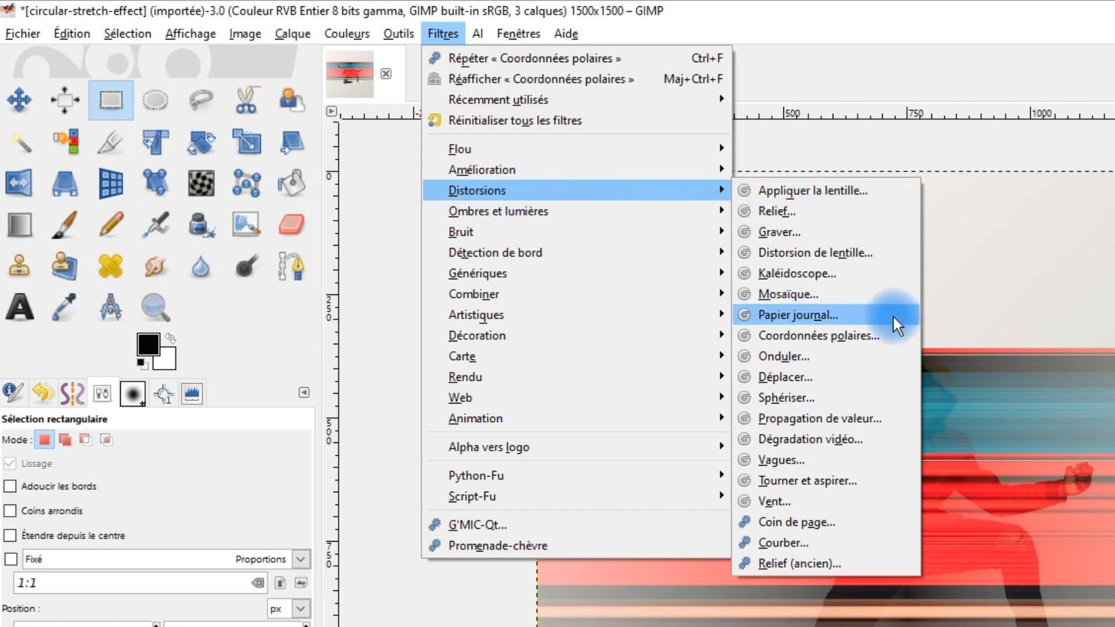
{"action": "left_click", "coordinate": [868, 335]}
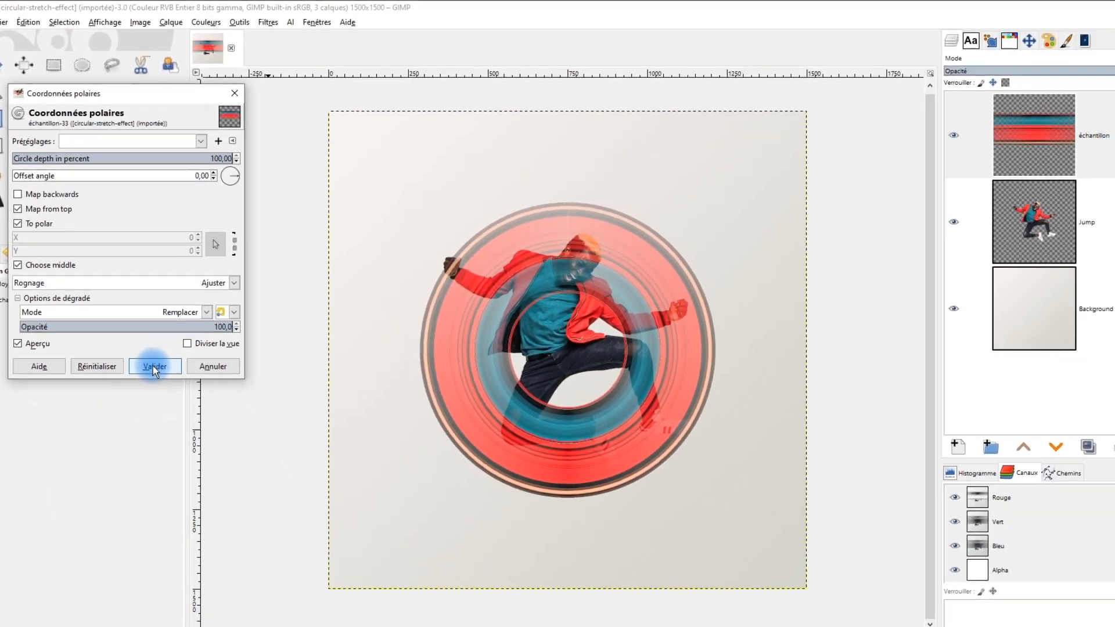
{"action": "left_click", "coordinate": [182, 416]}
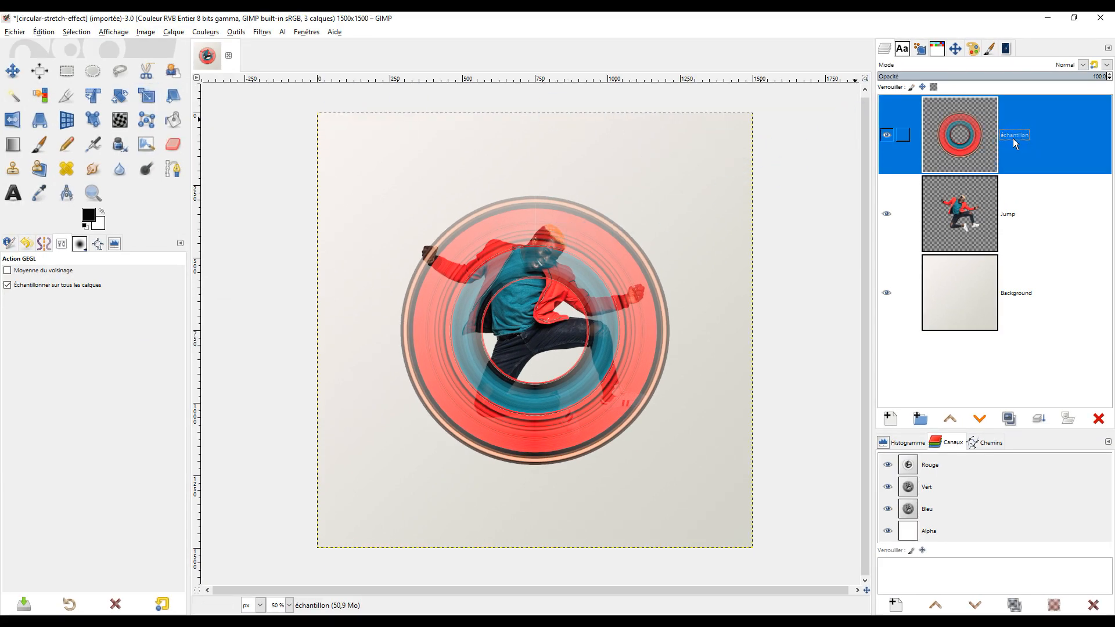
Step: Lower the échantillon layer one level so it sits beneath the Jump layer
{"action": "left_click", "coordinate": [999, 217]}
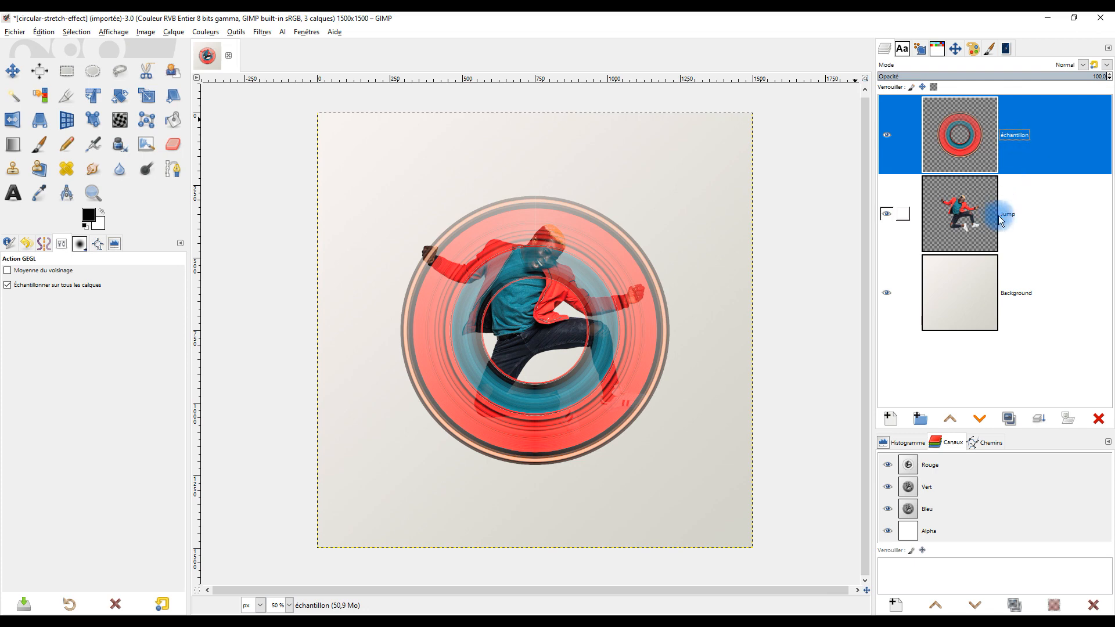
{"action": "left_click", "coordinate": [977, 420]}
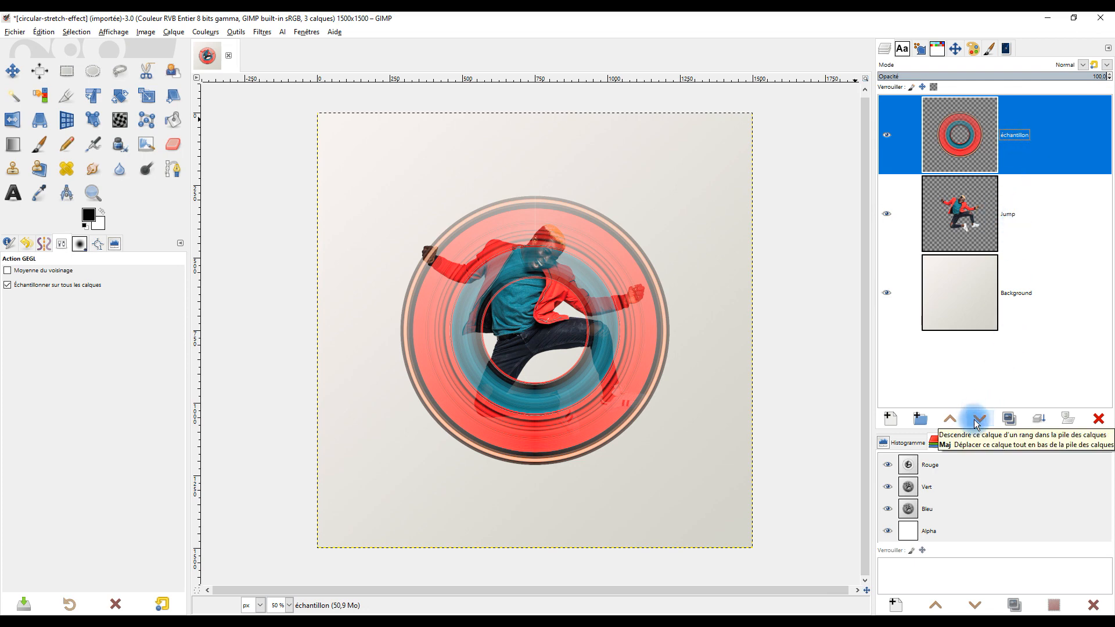
{"action": "left_click", "coordinate": [979, 420]}
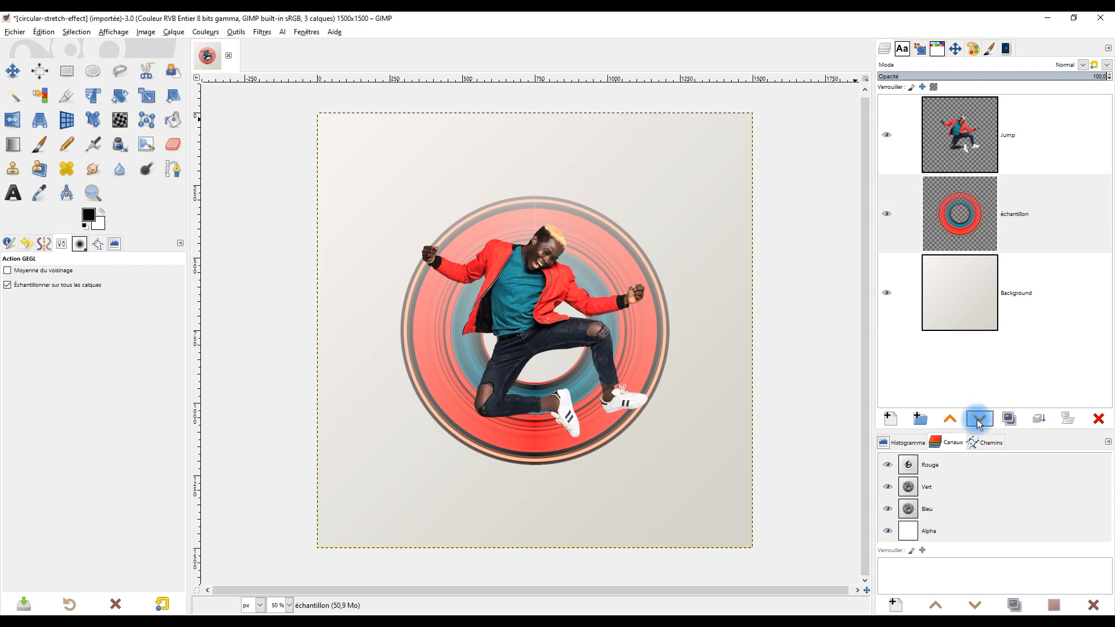
Step: Duplicate the échantillon layer three times and merge all the copies down into it to strengthen the ring's opacity
{"action": "left_click", "coordinate": [1003, 206]}
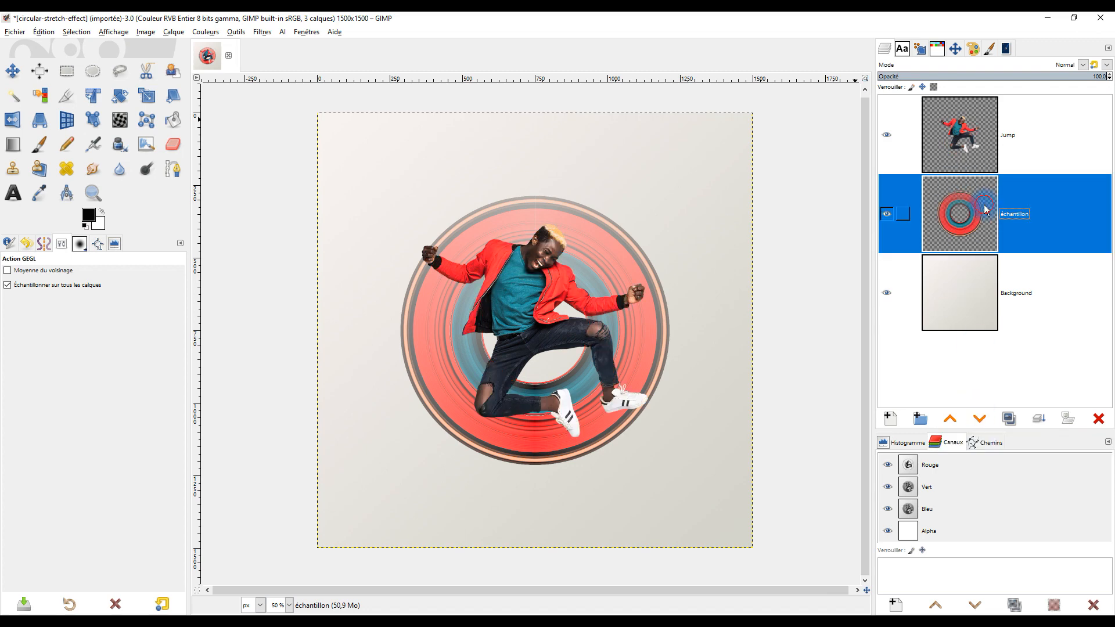
{"action": "left_click", "coordinate": [1009, 423]}
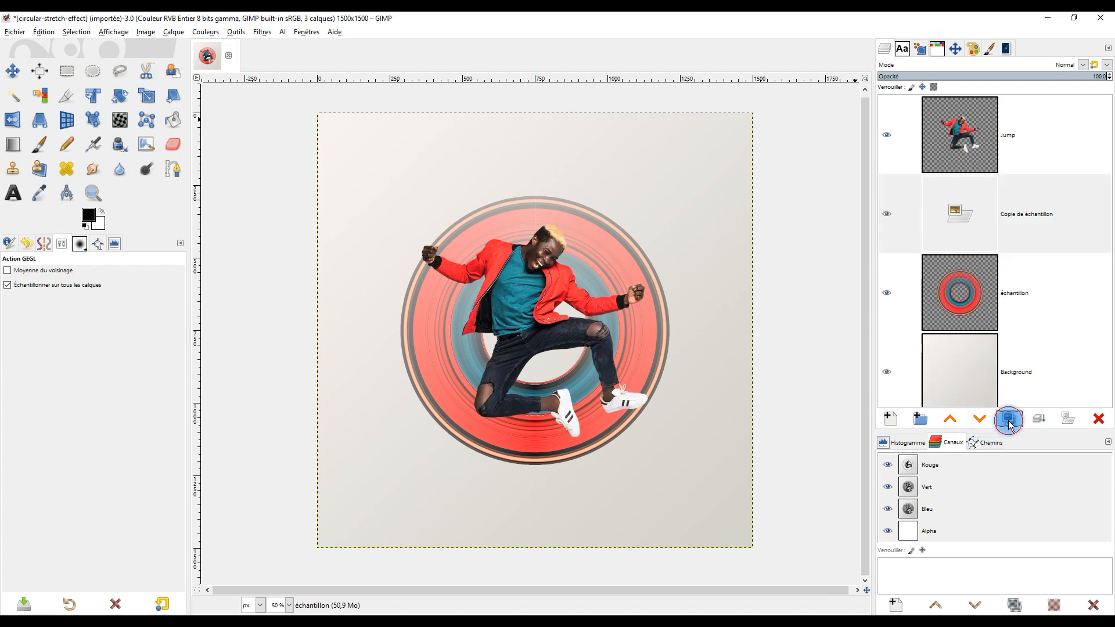
{"action": "left_click", "coordinate": [1008, 423]}
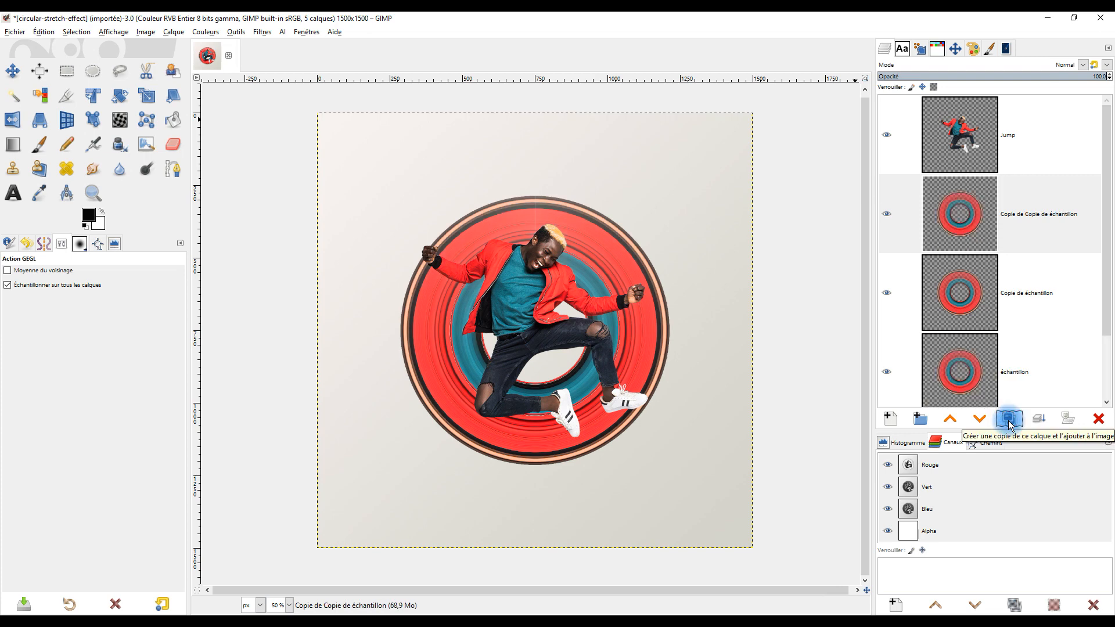
{"action": "left_click", "coordinate": [1009, 421]}
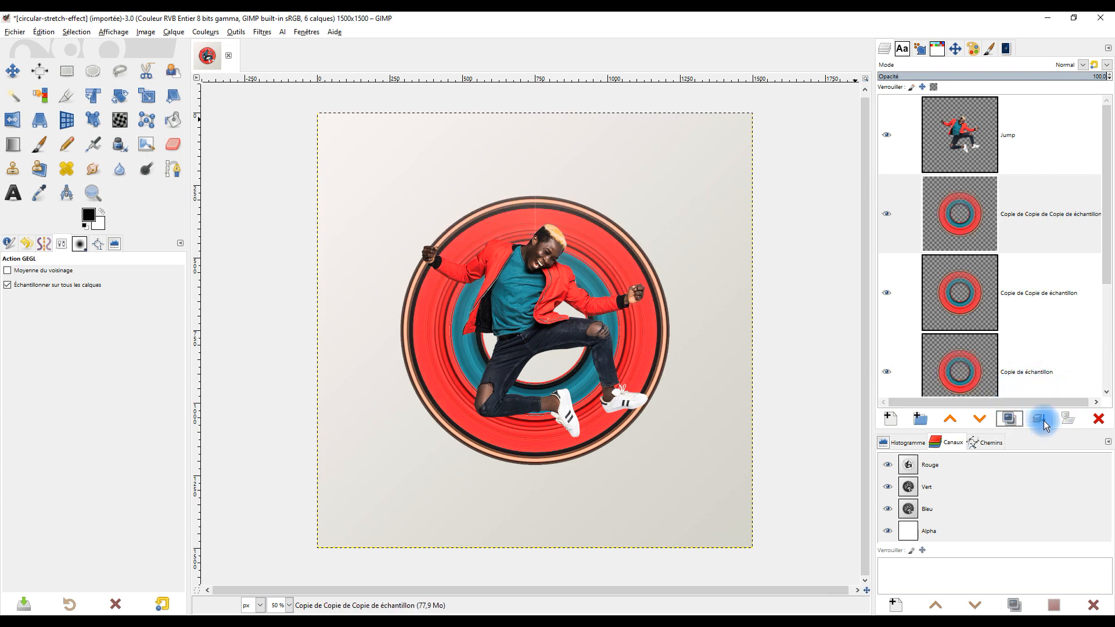
{"action": "left_click", "coordinate": [1042, 421]}
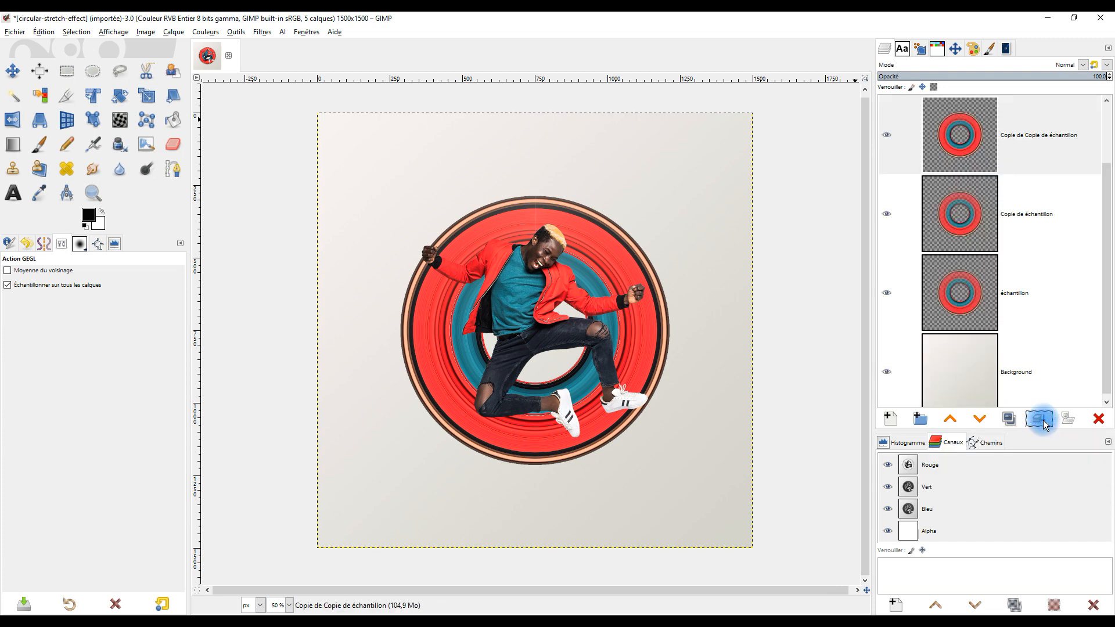
{"action": "left_click", "coordinate": [1042, 421]}
{"action": "left_click", "coordinate": [1042, 421]}
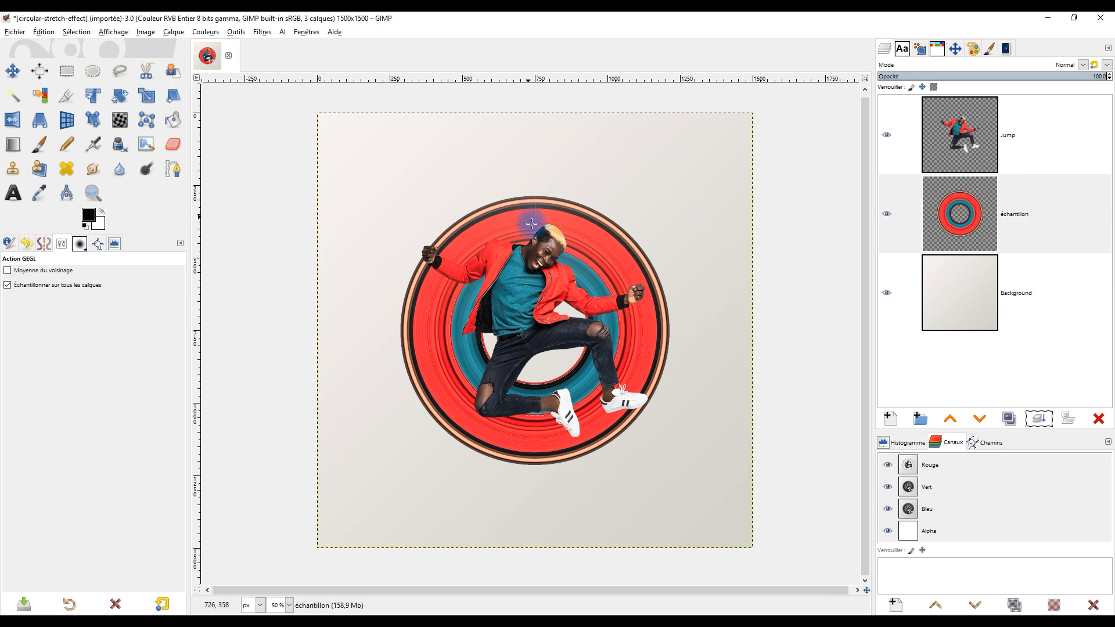
Step: Rotate the échantillon ring by about 142.40° around its centre at 750, 750 px
{"action": "left_click", "coordinate": [118, 98]}
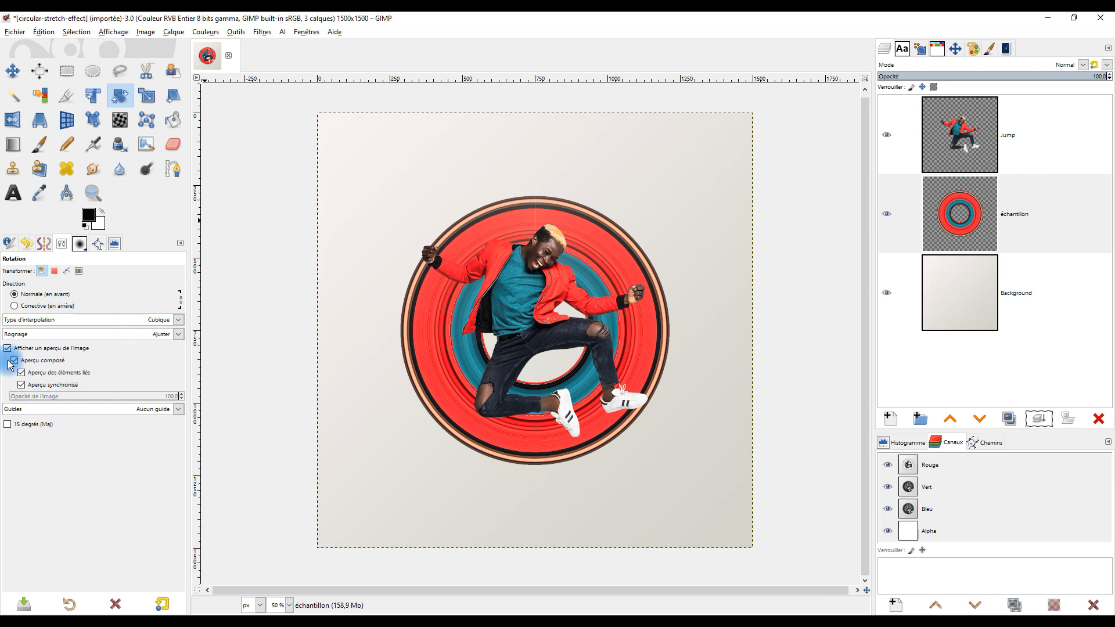
{"action": "left_click", "coordinate": [592, 250]}
{"action": "left_click_drag", "start_coordinate": [562, 170], "coordinate": [587, 429]}
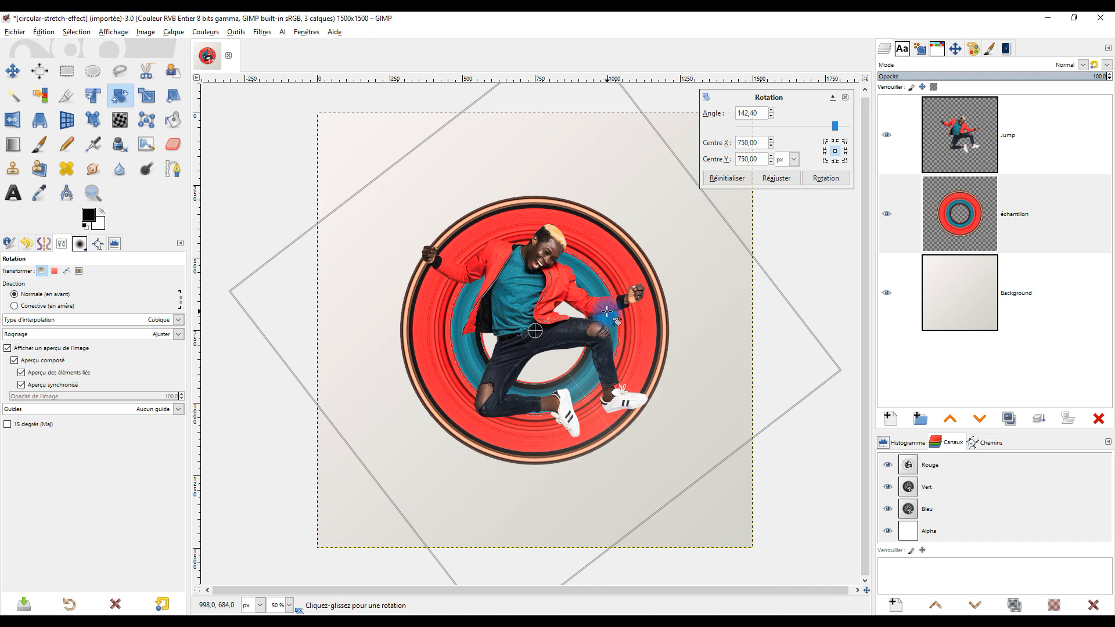
{"action": "left_click", "coordinate": [820, 180]}
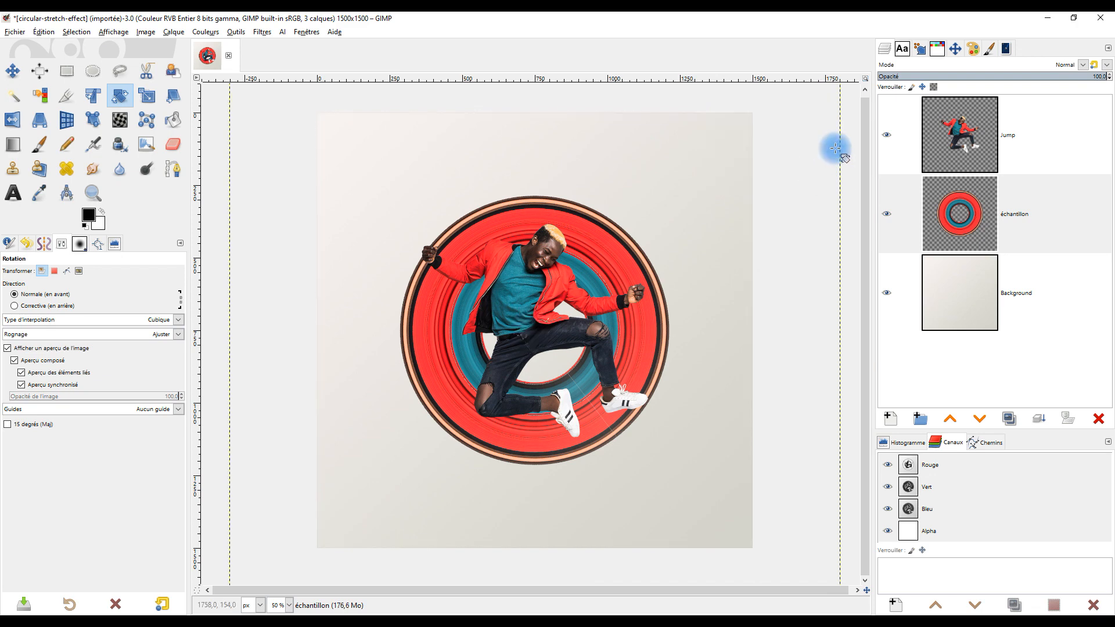
Step: Scale the échantillon ring around its centre to about 1888 × 1808 px and fit the layer boundary to the image dimensions
{"action": "key", "text": "shift+s"}
{"action": "left_click", "coordinate": [591, 427]}
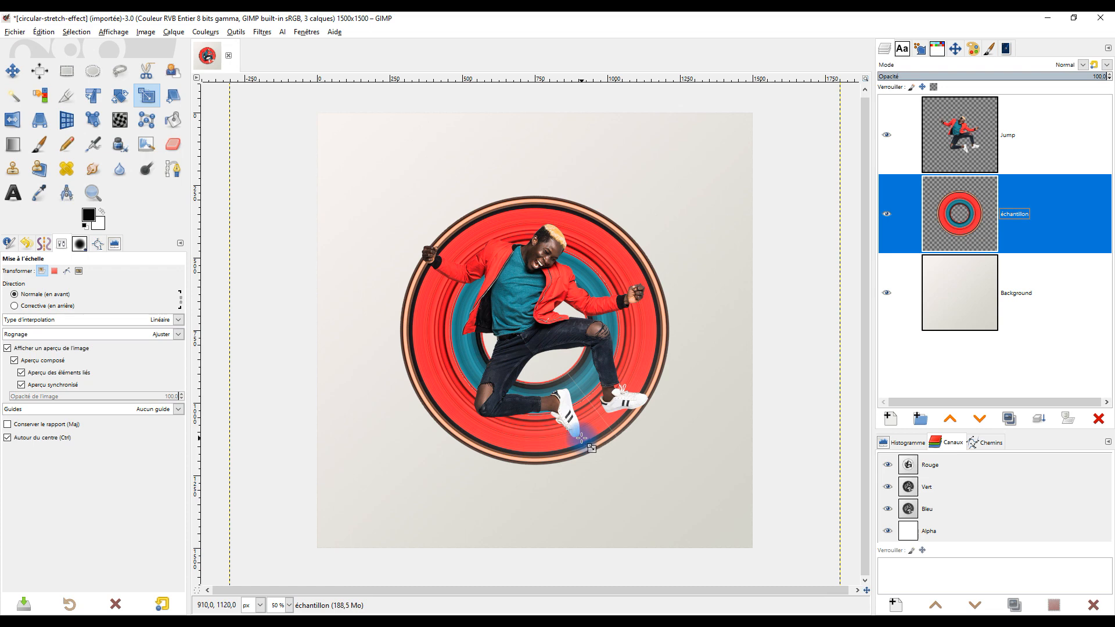
{"action": "left_click", "coordinate": [591, 408]}
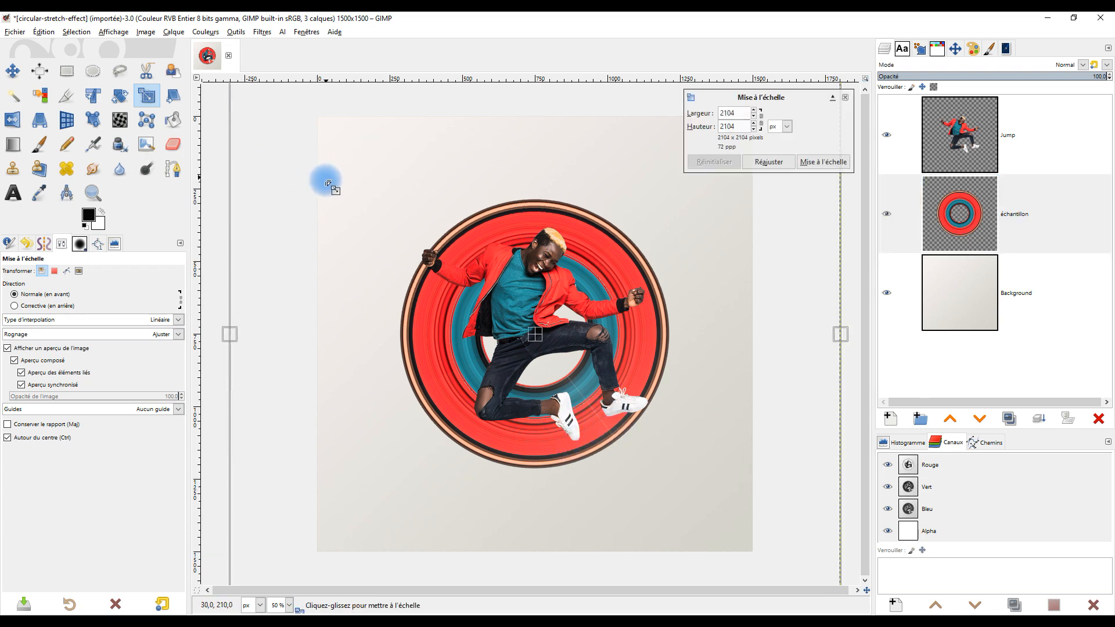
{"action": "left_click_drag", "start_coordinate": [381, 145], "coordinate": [377, 235]}
{"action": "left_click_drag", "start_coordinate": [230, 113], "coordinate": [294, 201]}
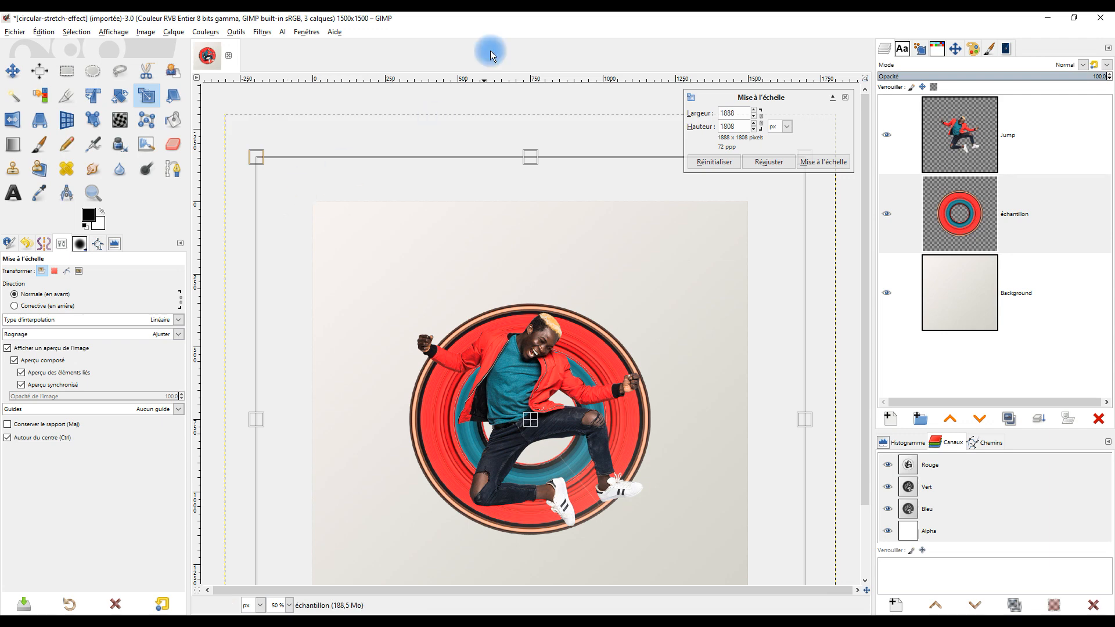
{"action": "left_click", "coordinate": [830, 161]}
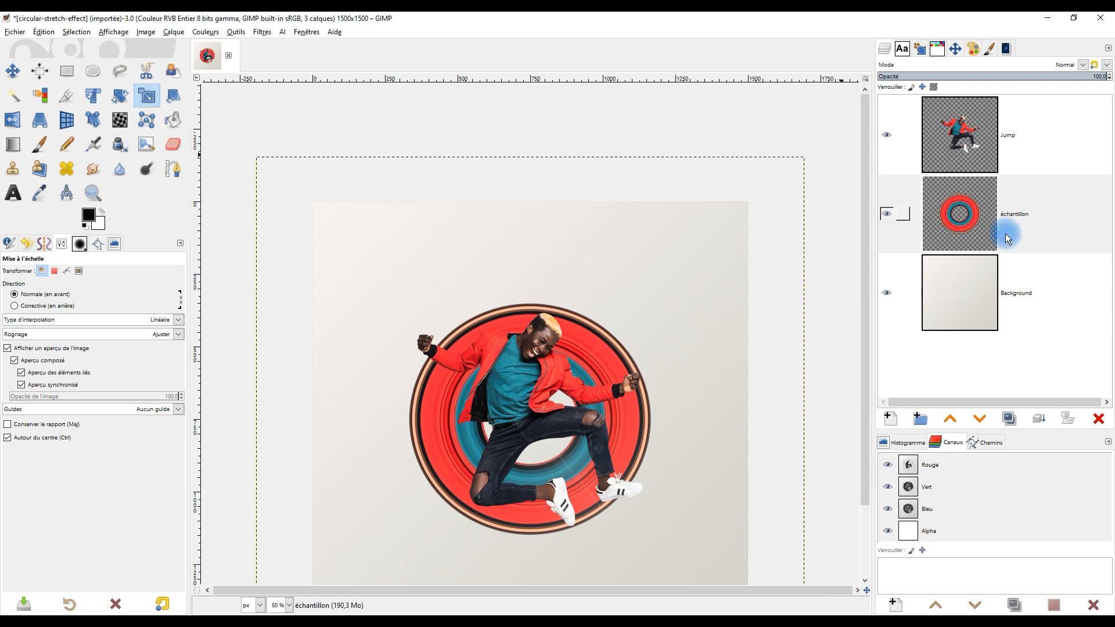
{"action": "right_click", "coordinate": [966, 211]}
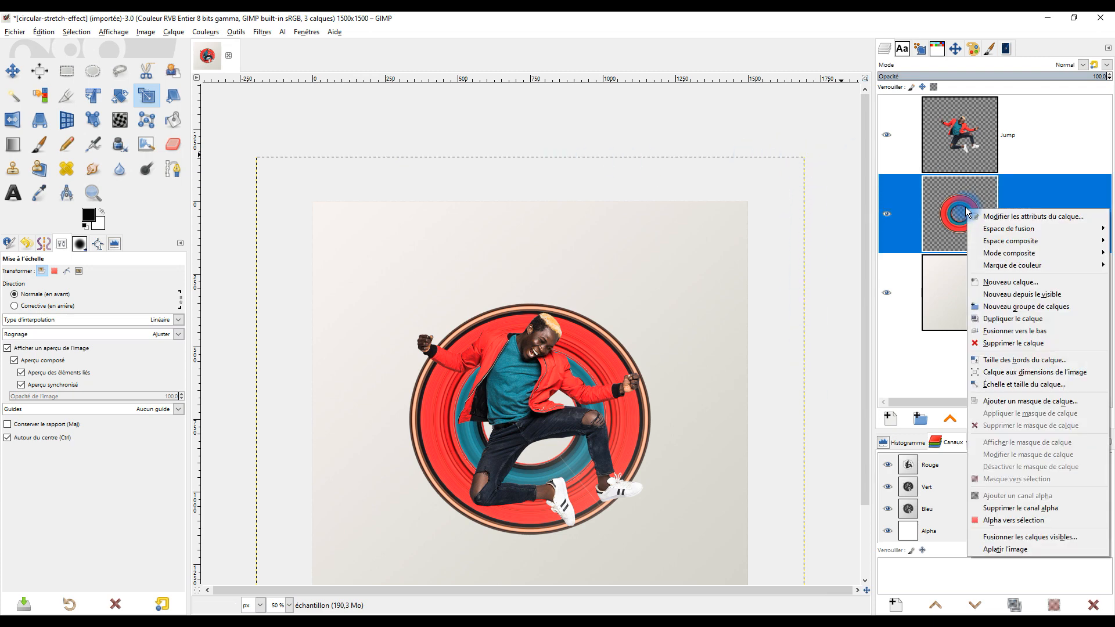
{"action": "left_click", "coordinate": [1034, 377]}
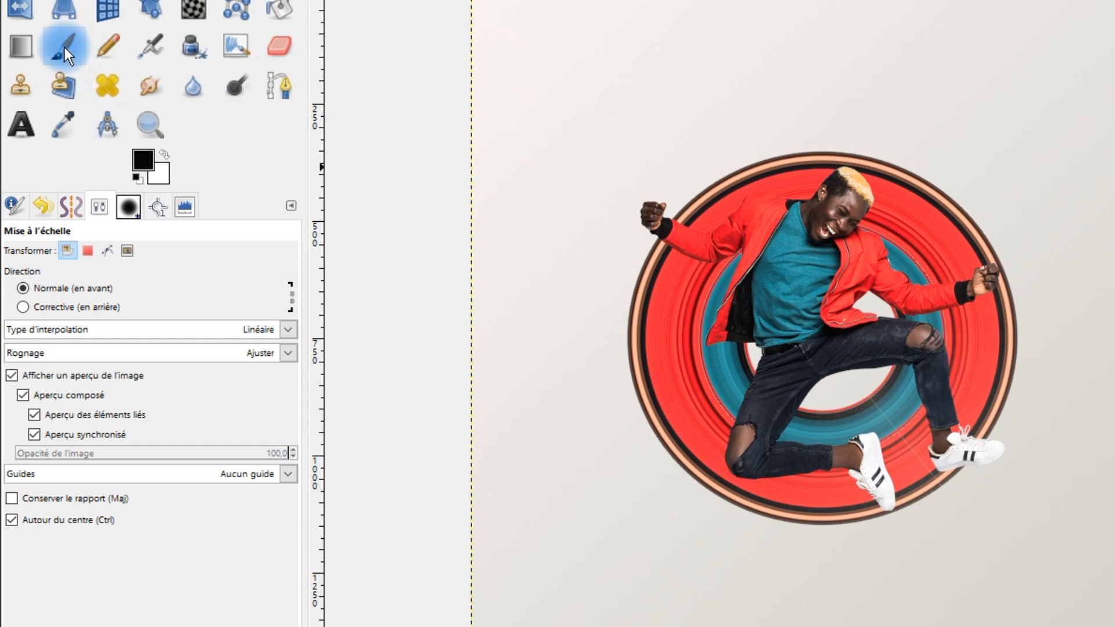
Step: Choose the Paintbrush with the 2. Hardness 100 brush
{"action": "left_click", "coordinate": [65, 47]}
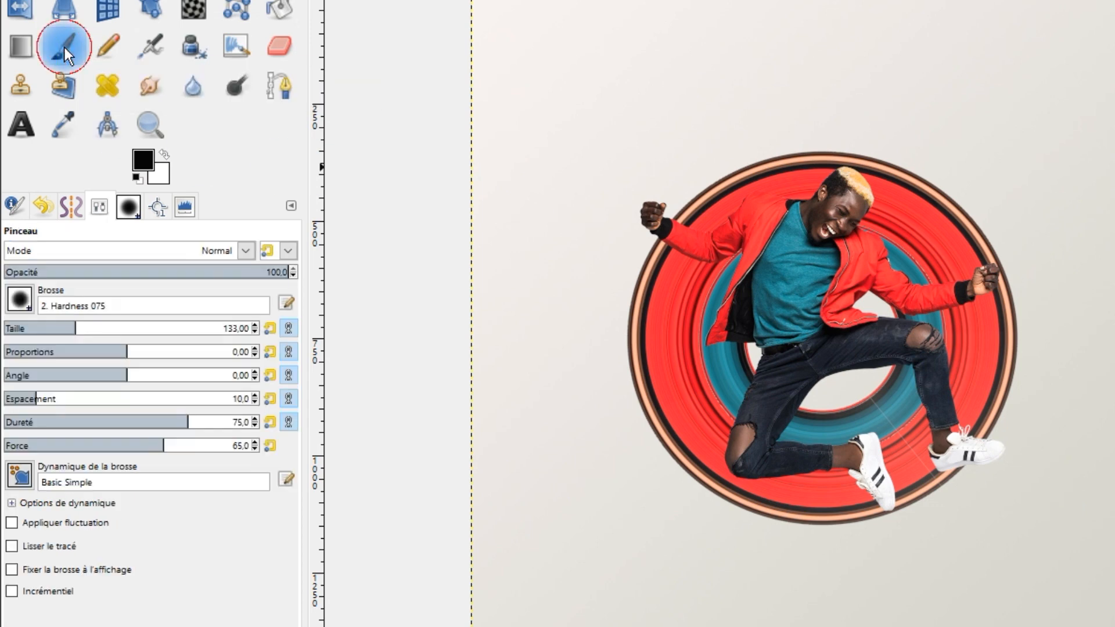
{"action": "left_click", "coordinate": [19, 303]}
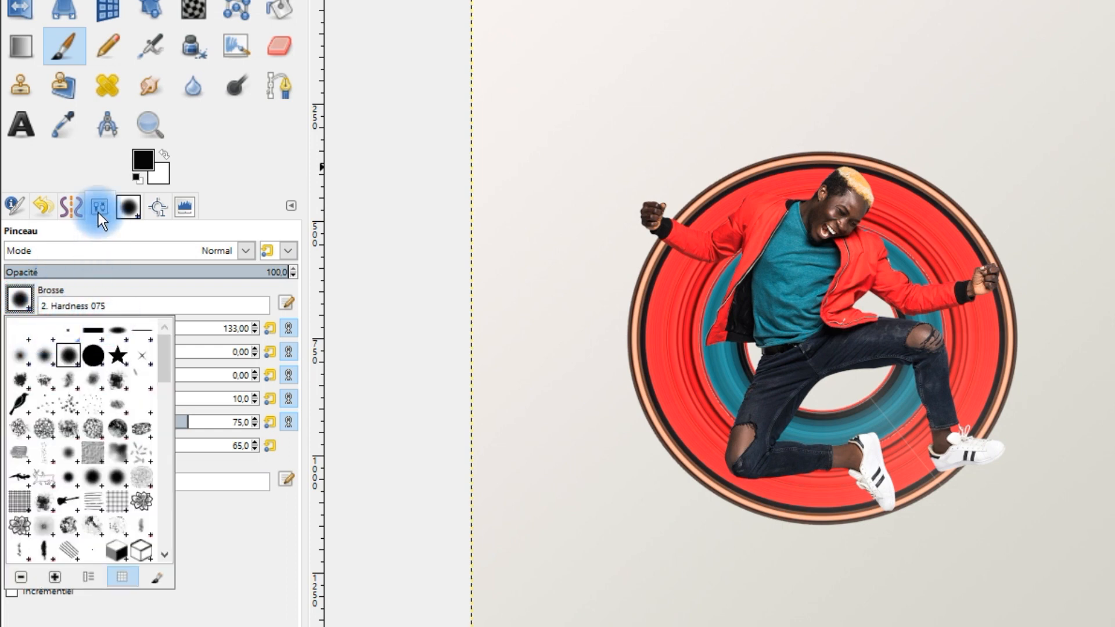
{"action": "double_click", "coordinate": [92, 355]}
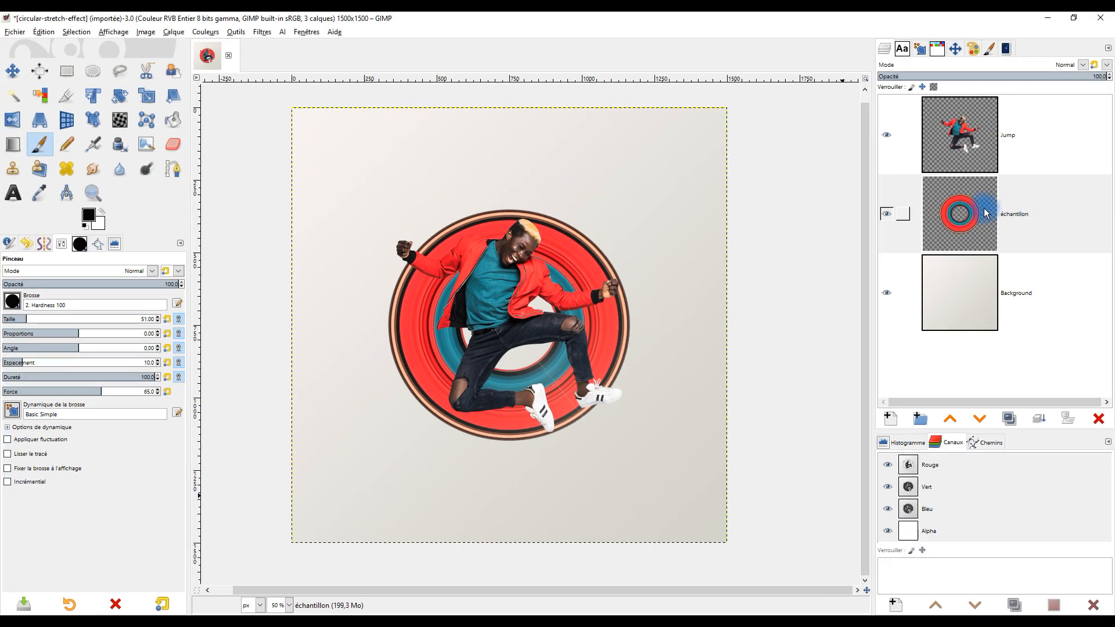
Step: Add a white (full opacity) mask to the échantillon layer and paint black over the ring's lower-right part, from the outstretched fist to the shoes
{"action": "right_click", "coordinate": [960, 214]}
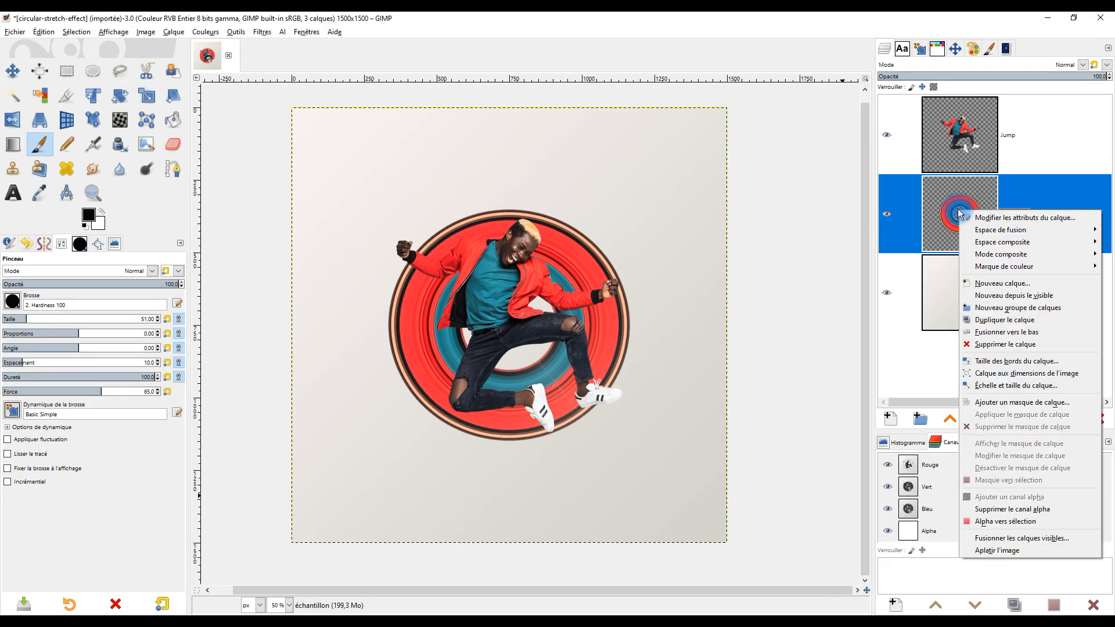
{"action": "left_click", "coordinate": [1012, 401]}
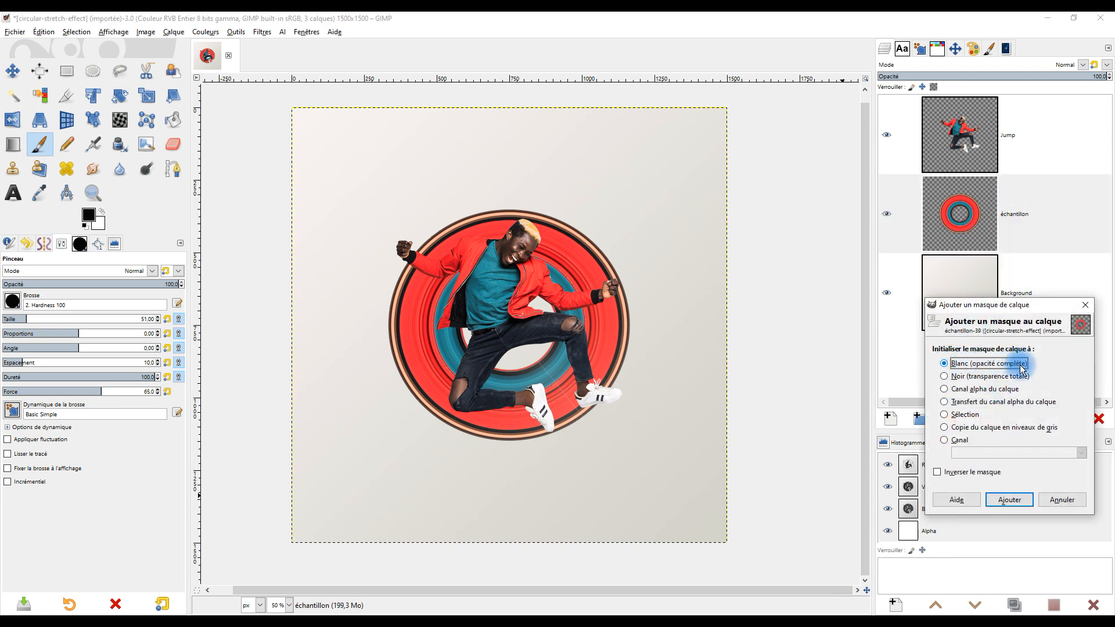
{"action": "left_click", "coordinate": [1009, 499]}
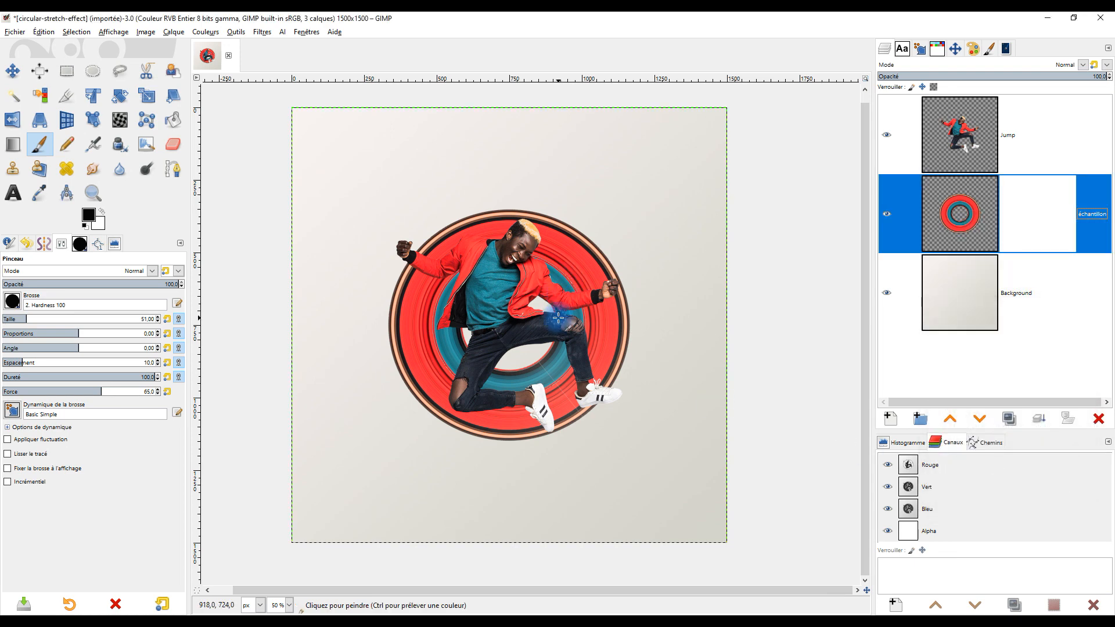
{"action": "mouse_move", "coordinate": [554, 313]}
{"action": "left_mouse_down"}
{"action": "mouse_move", "coordinate": [628, 289]}
{"action": "mouse_move", "coordinate": [613, 356]}
{"action": "mouse_move", "coordinate": [593, 372]}
{"action": "mouse_move", "coordinate": [587, 354]}
{"action": "mouse_move", "coordinate": [624, 319]}
{"action": "mouse_move", "coordinate": [612, 307]}
{"action": "mouse_move", "coordinate": [622, 310]}
{"action": "mouse_move", "coordinate": [570, 328]}
{"action": "mouse_move", "coordinate": [571, 343]}
{"action": "mouse_move", "coordinate": [612, 373]}
{"action": "mouse_move", "coordinate": [613, 359]}
{"action": "mouse_move", "coordinate": [579, 415]}
{"action": "mouse_move", "coordinate": [554, 398]}
{"action": "mouse_move", "coordinate": [554, 365]}
{"action": "mouse_move", "coordinate": [544, 359]}
{"action": "mouse_move", "coordinate": [533, 376]}
{"action": "mouse_move", "coordinate": [524, 364]}
{"action": "mouse_move", "coordinate": [539, 355]}
{"action": "mouse_move", "coordinate": [511, 375]}
{"action": "mouse_move", "coordinate": [539, 378]}
{"action": "mouse_move", "coordinate": [567, 427]}
{"action": "mouse_move", "coordinate": [561, 412]}
{"action": "mouse_move", "coordinate": [559, 431]}
{"action": "mouse_move", "coordinate": [578, 422]}
{"action": "mouse_move", "coordinate": [551, 385]}
{"action": "mouse_move", "coordinate": [502, 392]}
{"action": "mouse_move", "coordinate": [500, 371]}
{"action": "mouse_move", "coordinate": [488, 387]}
{"action": "mouse_move", "coordinate": [599, 387]}
{"action": "mouse_move", "coordinate": [577, 362]}
{"action": "mouse_move", "coordinate": [597, 368]}
{"action": "mouse_move", "coordinate": [595, 391]}
{"action": "mouse_move", "coordinate": [578, 357]}
{"action": "mouse_move", "coordinate": [597, 373]}
{"action": "left_mouse_up"}
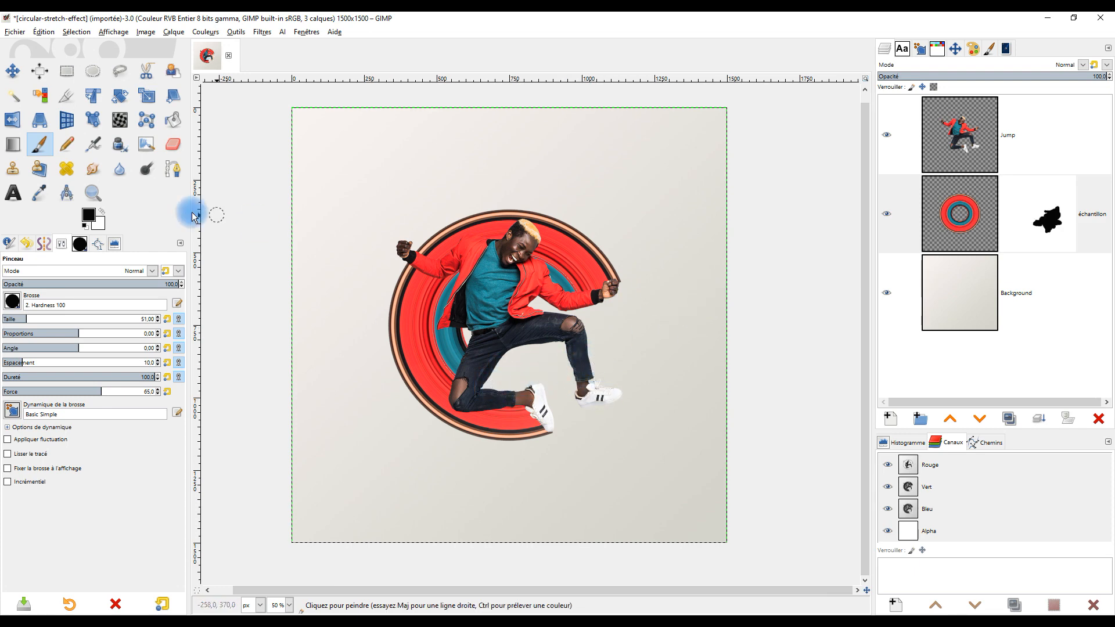
Step: Duplicate the masked échantillon layer and merge the copy down so both become a single layer without a mask
{"action": "left_click", "coordinate": [93, 193]}
{"action": "mouse_move", "coordinate": [358, 185]}
{"action": "left_mouse_down"}
{"action": "mouse_move", "coordinate": [543, 392]}
{"action": "mouse_move", "coordinate": [684, 486]}
{"action": "mouse_move", "coordinate": [665, 476]}
{"action": "left_mouse_up"}
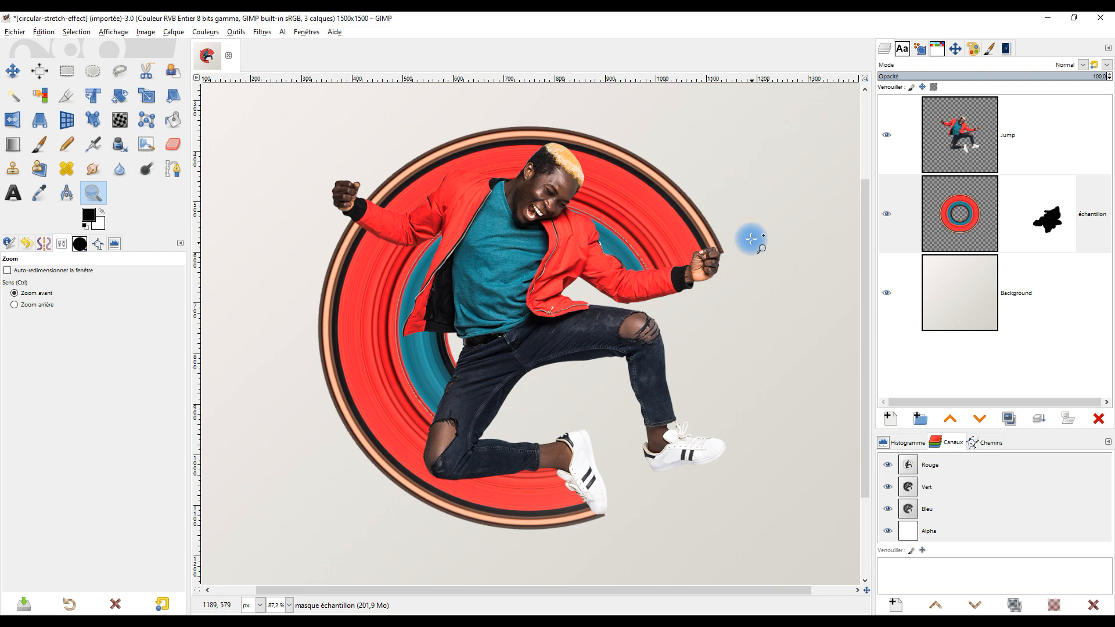
{"action": "left_click", "coordinate": [959, 216]}
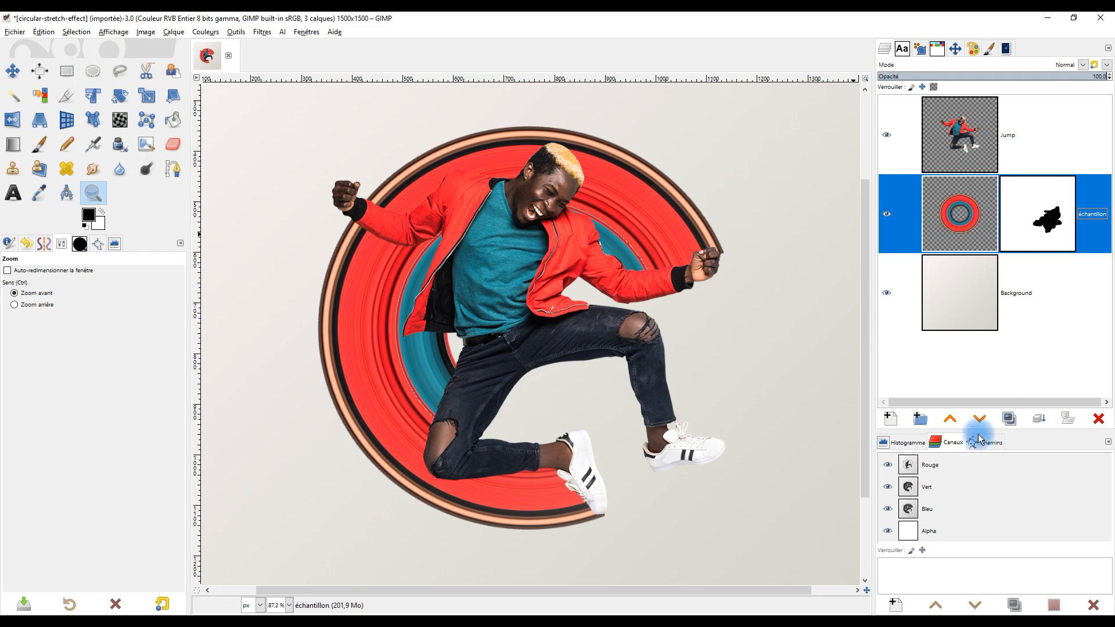
{"action": "left_click", "coordinate": [1009, 418]}
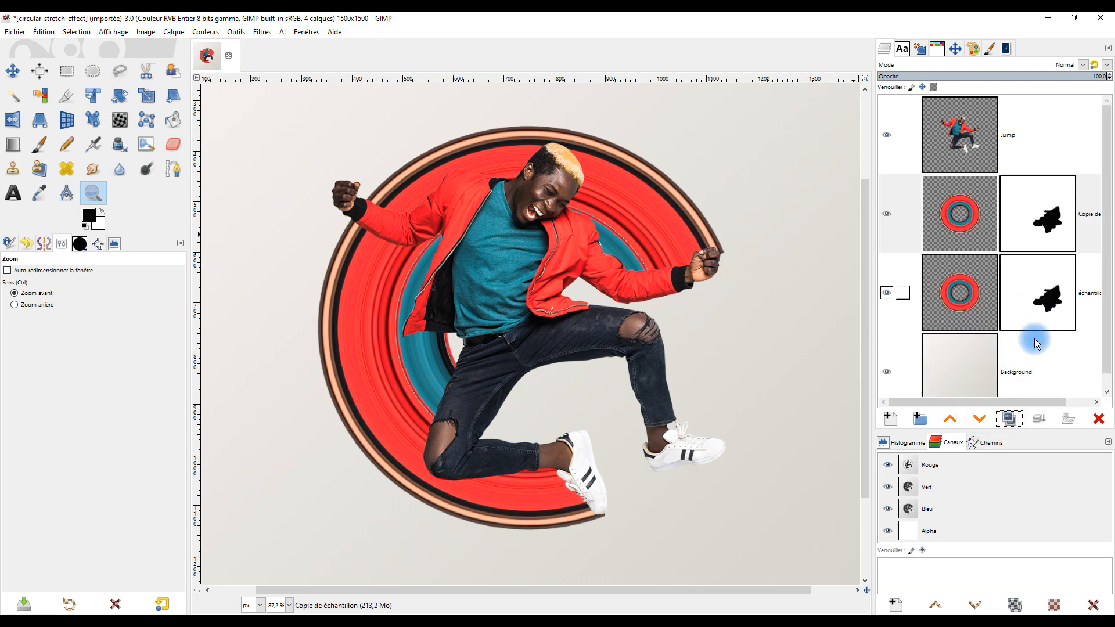
{"action": "left_click", "coordinate": [1040, 419]}
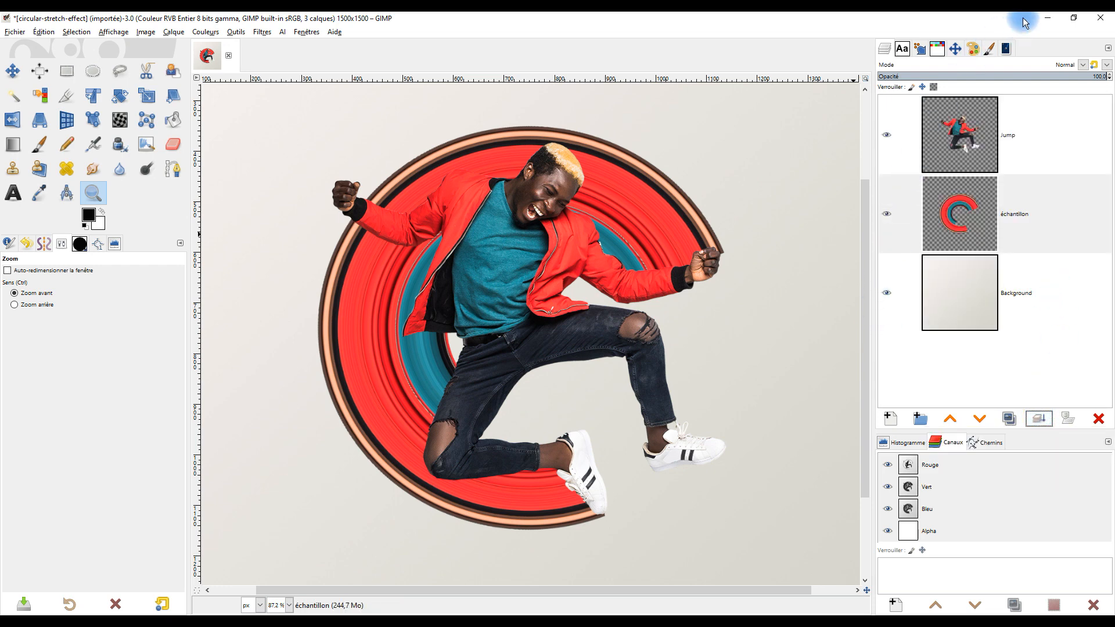
Step: Switch to the Adobe tutorial page in the browser and compare its circular stretch effect with the GIMP image
{"action": "left_click", "coordinate": [1047, 18]}
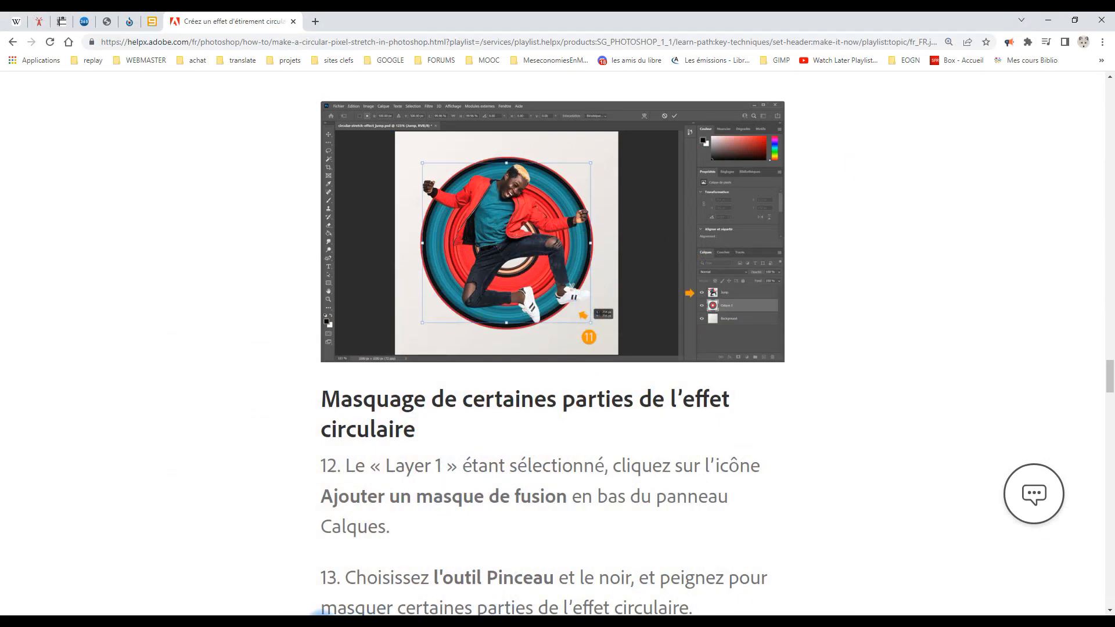
{"action": "left_click", "coordinate": [321, 622]}
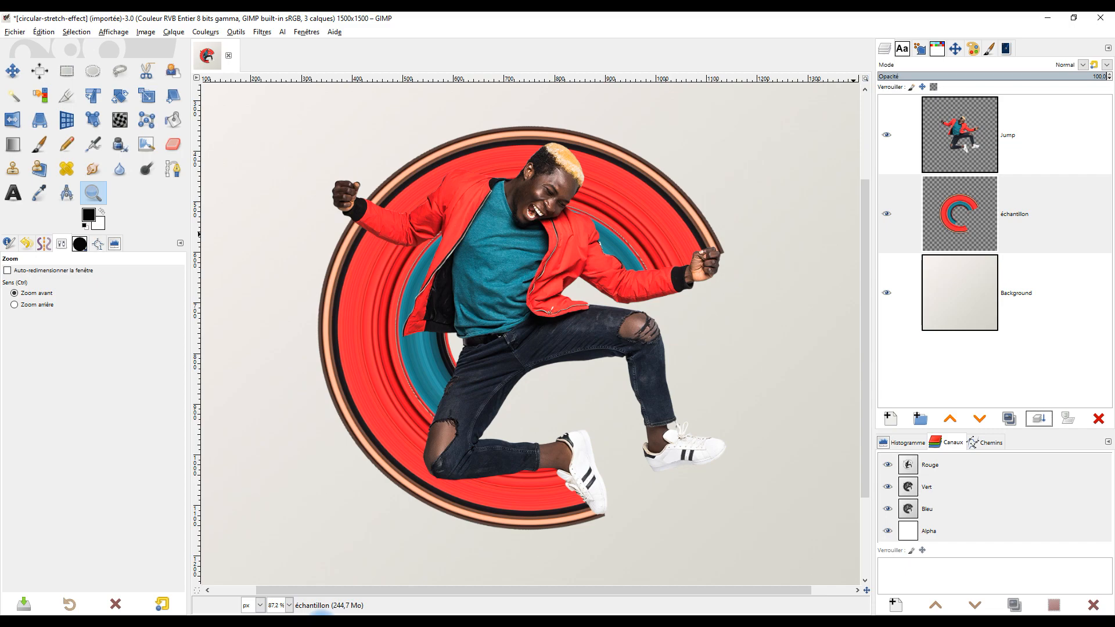
{"action": "left_click", "coordinate": [322, 620]}
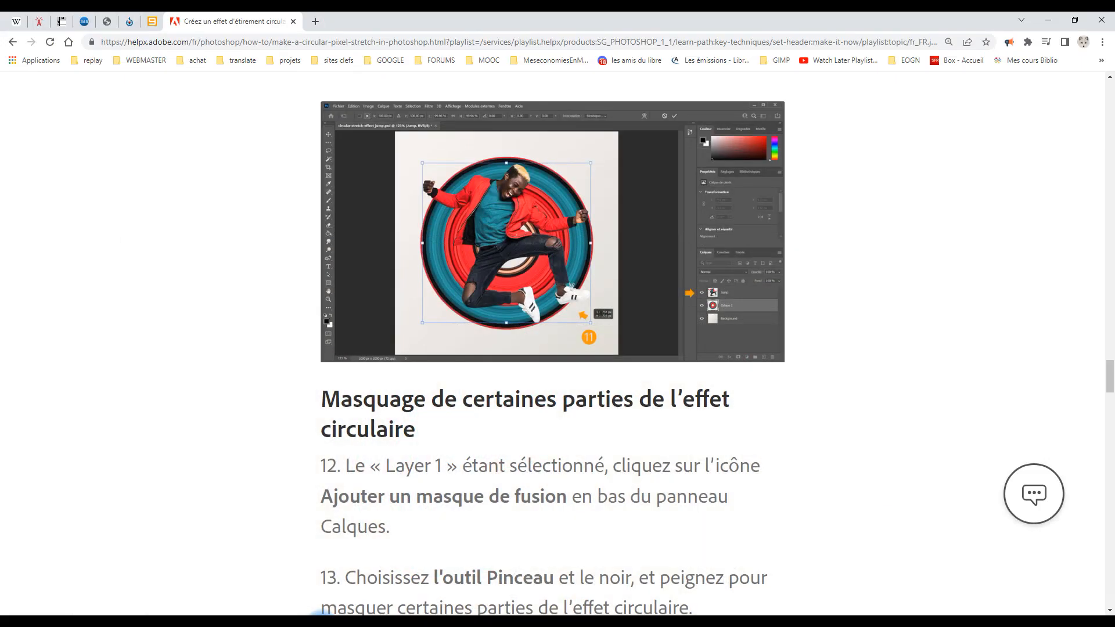
{"action": "left_click", "coordinate": [322, 620]}
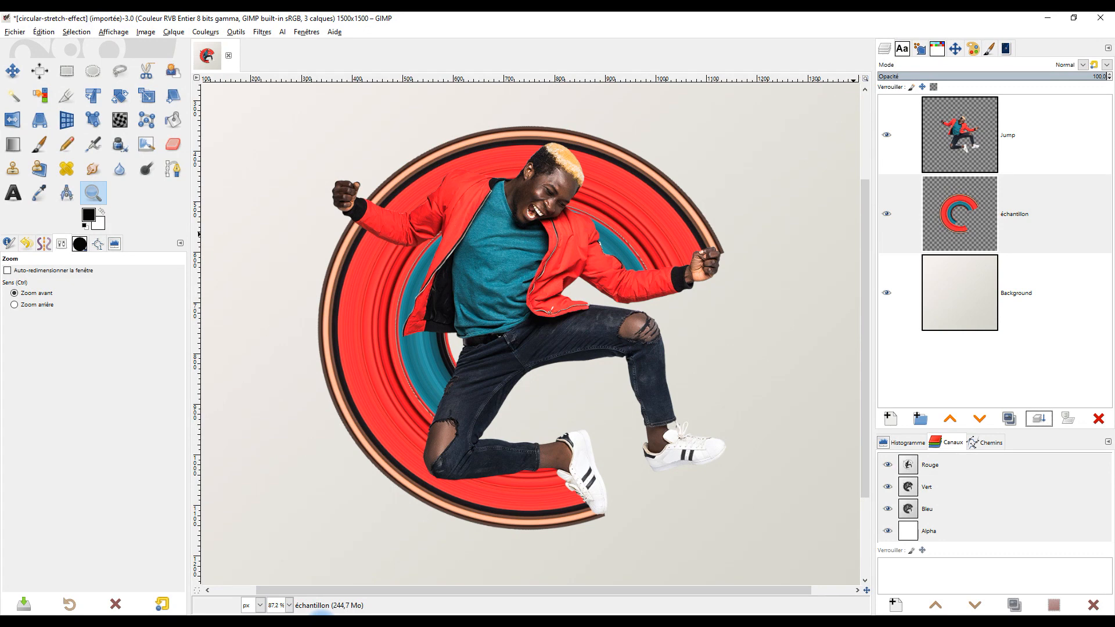